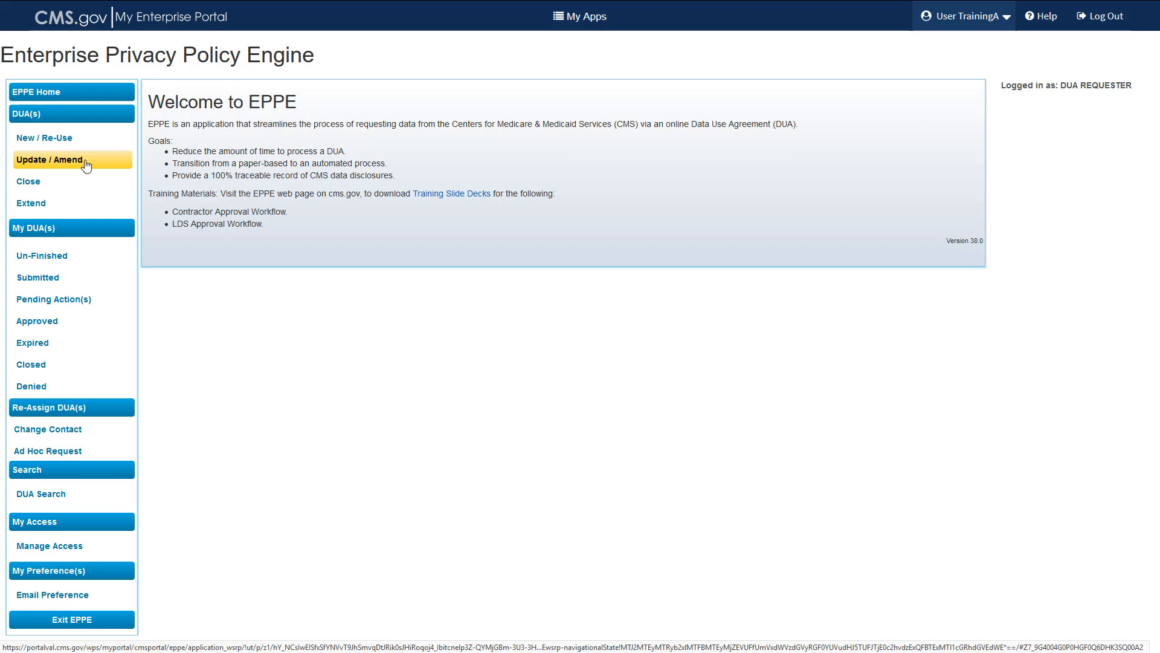
Find the approved DUA by searching 54058 among the DUAs available for update or amendment, and open its details
click(88, 165)
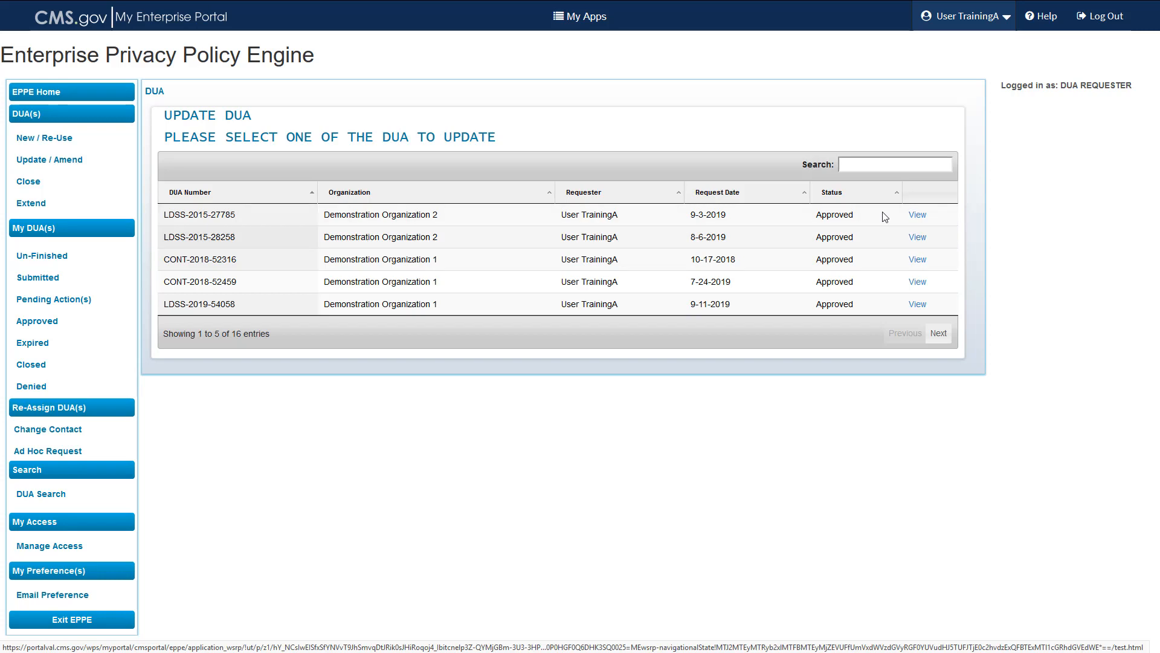
click(862, 163)
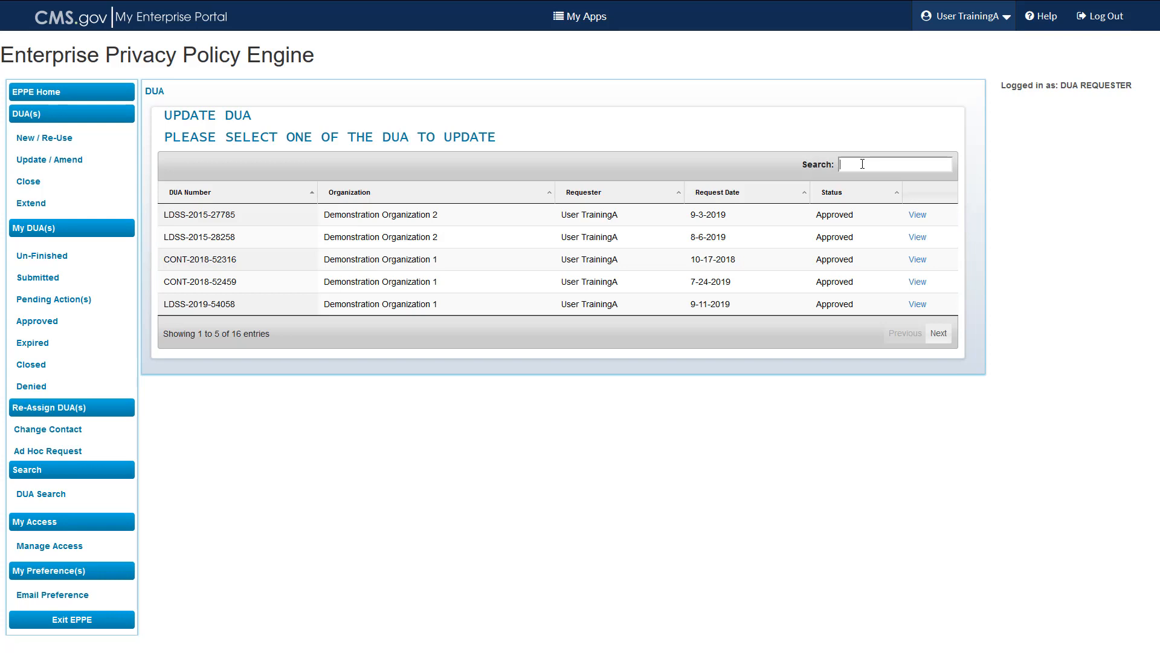
text(540)
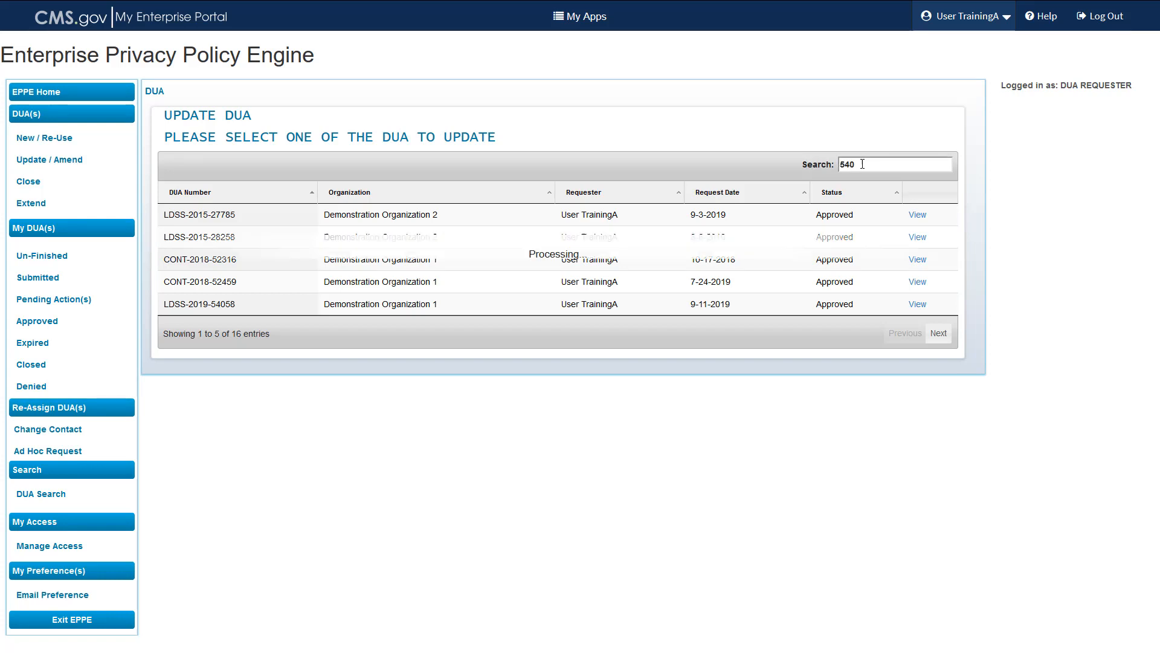
text(58)
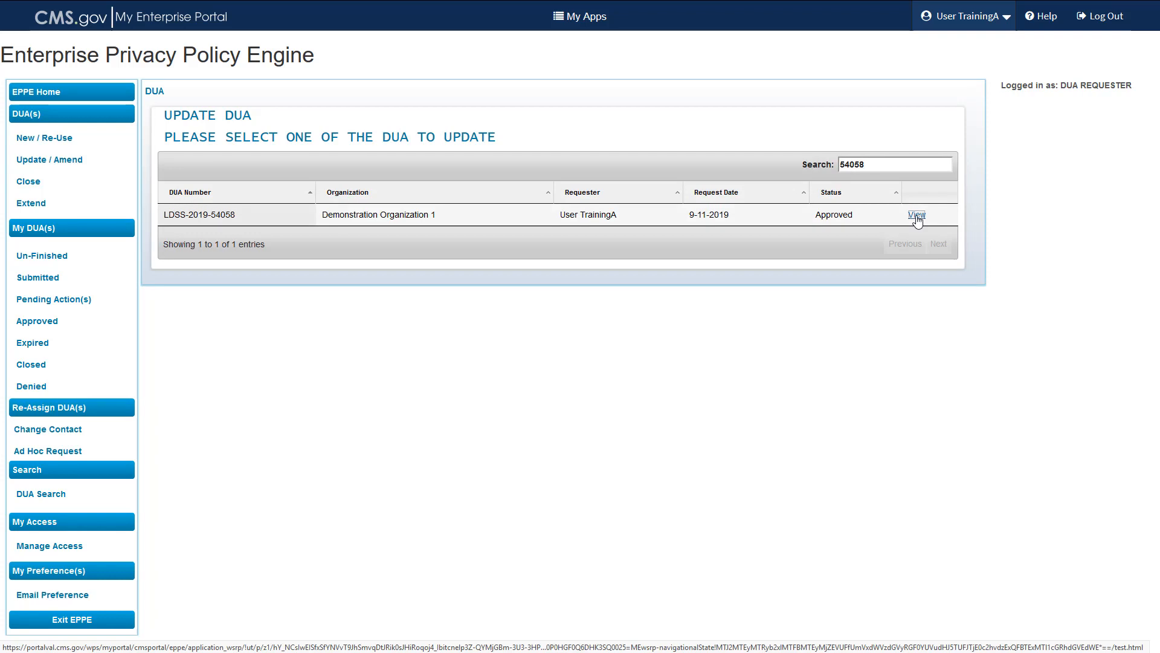
click(916, 216)
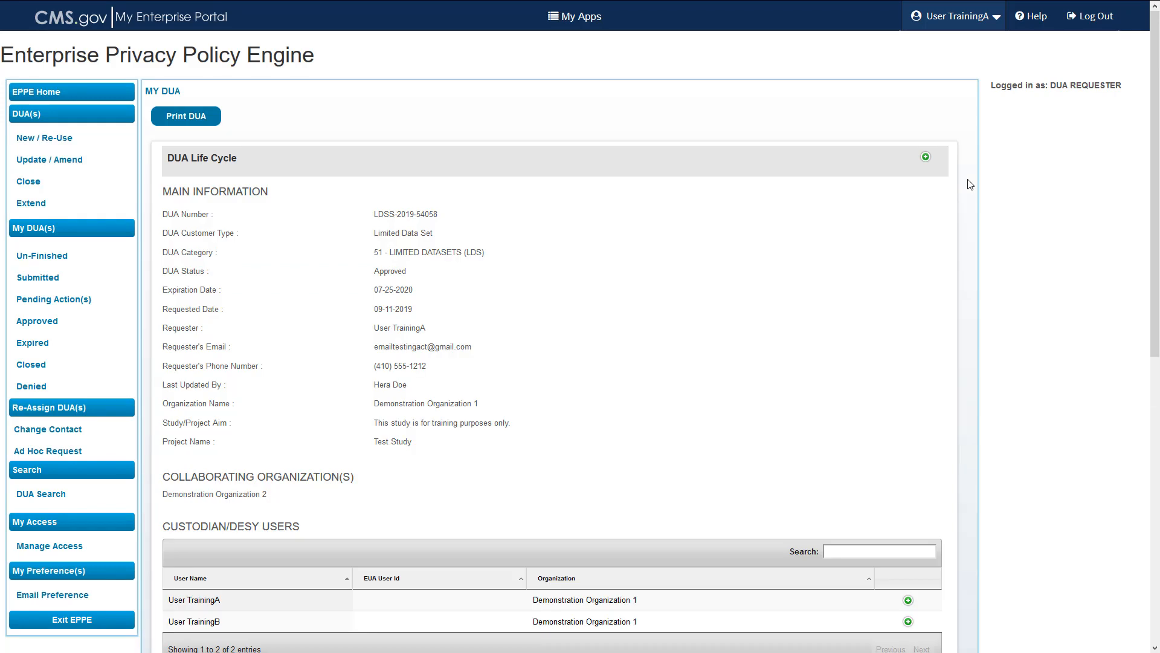
Review the DUA's life cycle history and existing details, and start an update of this DUA
click(926, 158)
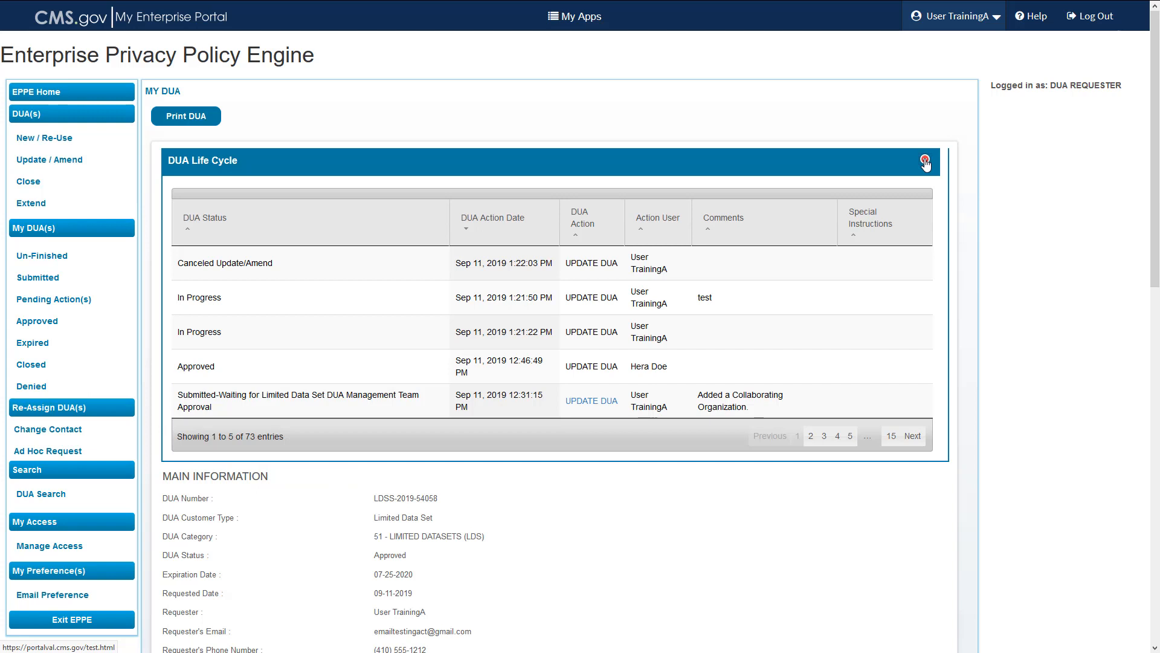
click(925, 160)
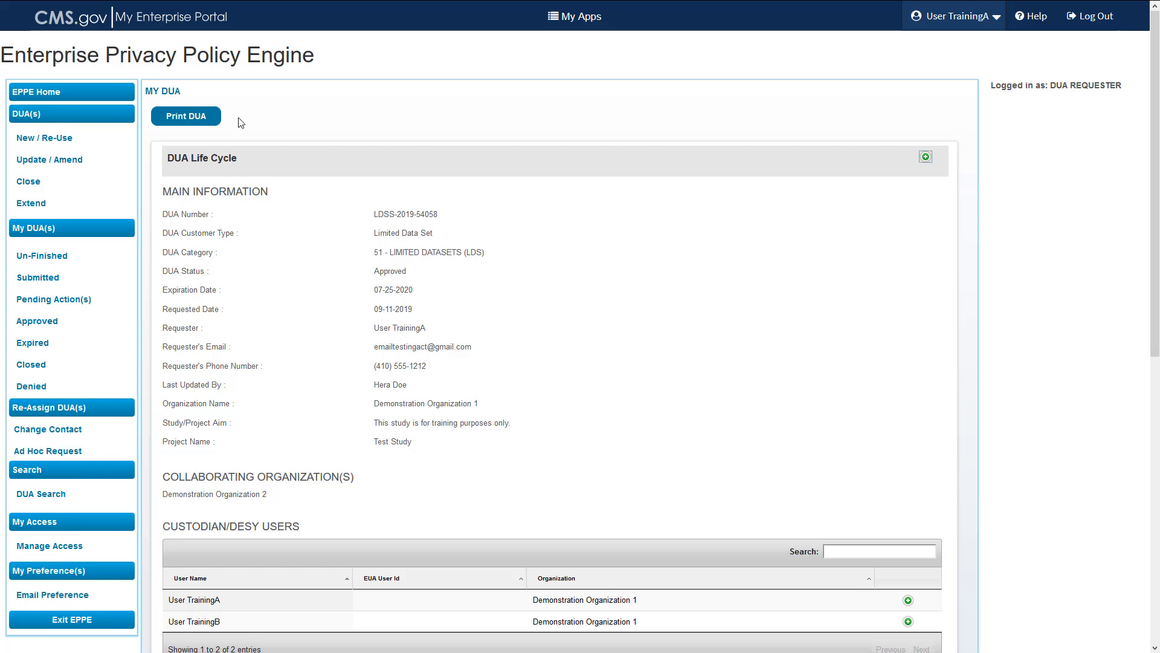
scroll(249, 288, down, 5)
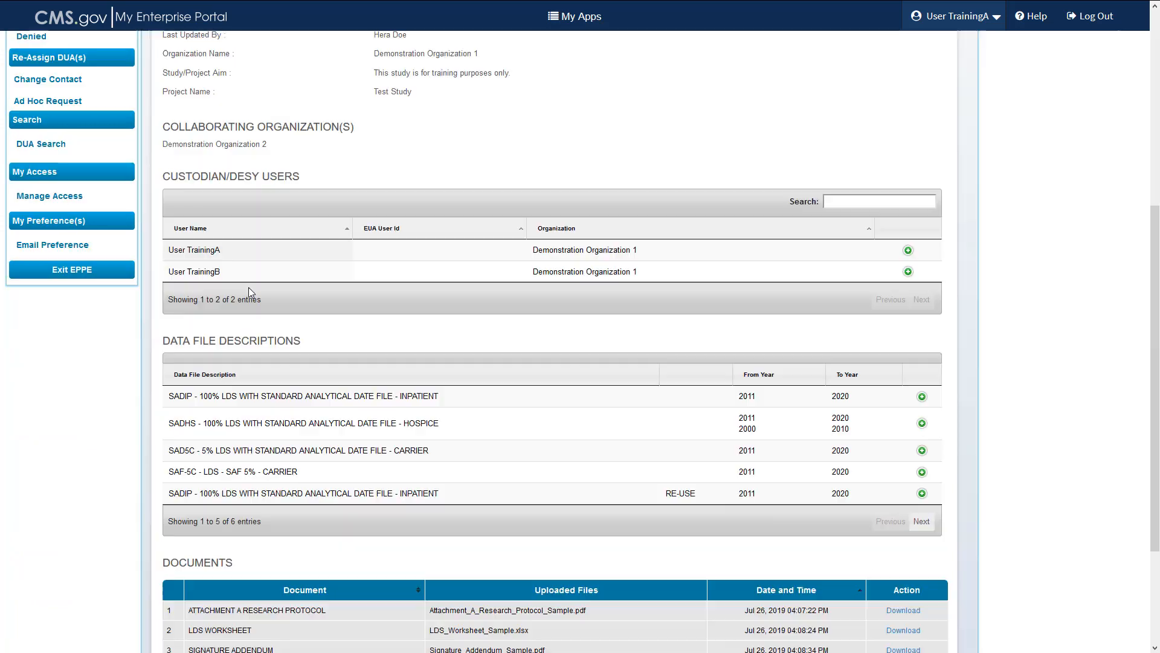
scroll(248, 288, down, 2)
scroll(281, 498, down, 1)
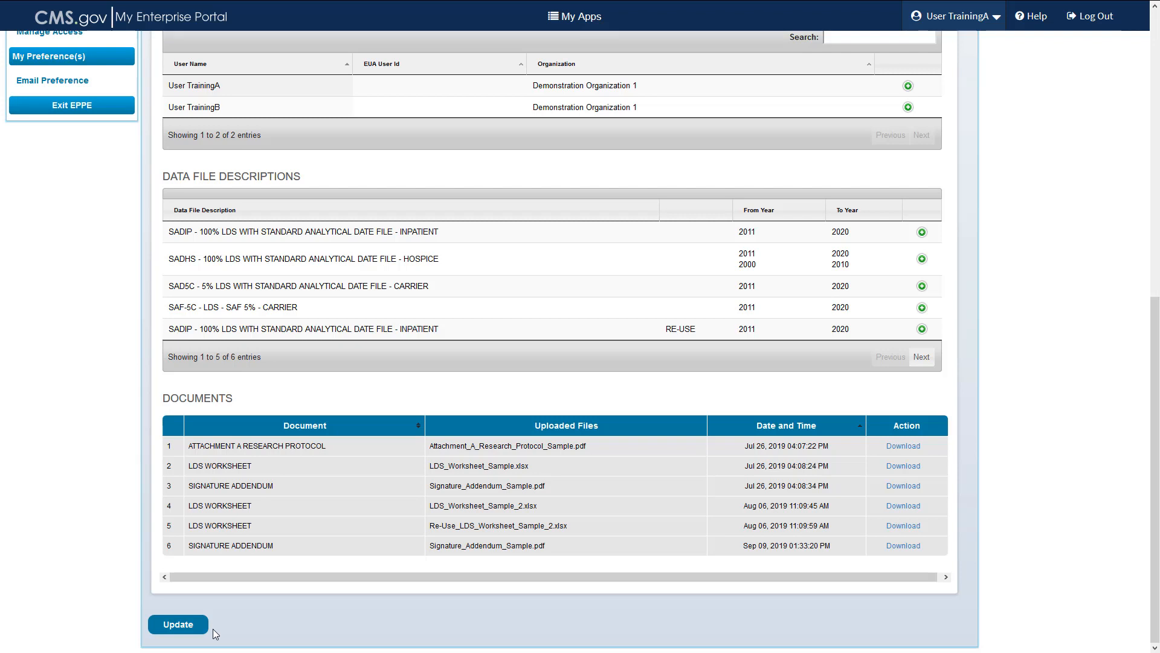
click(192, 628)
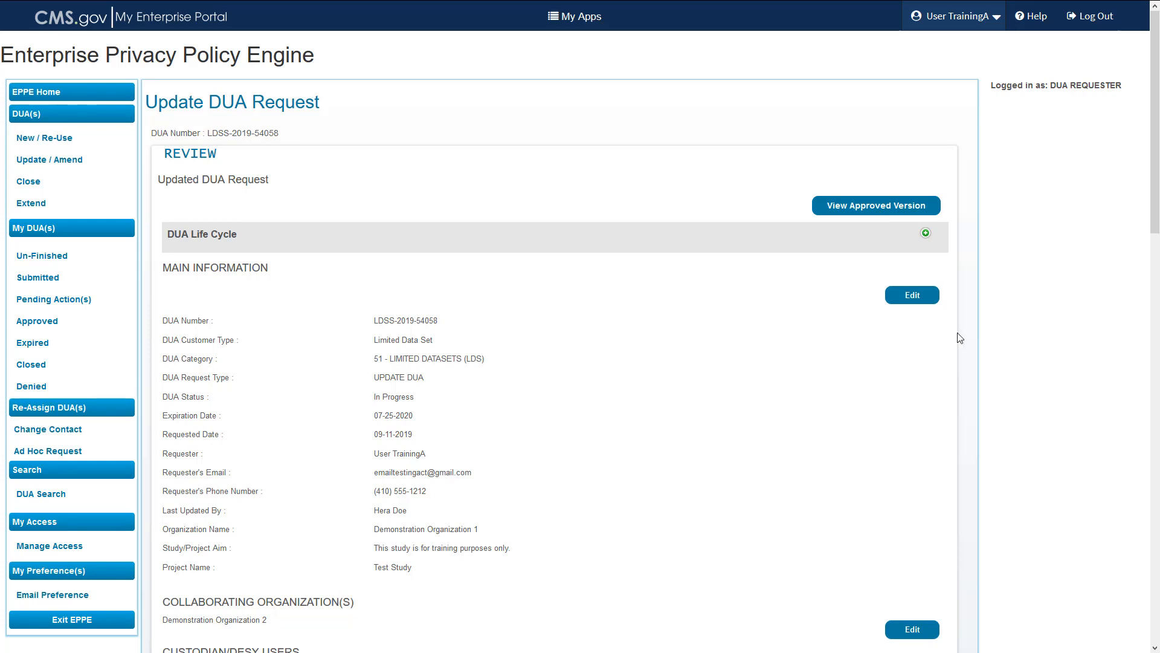
Open the update request's Custodian/DESY Users section for editing and start a new custodian entry
scroll(960, 338, down, 3)
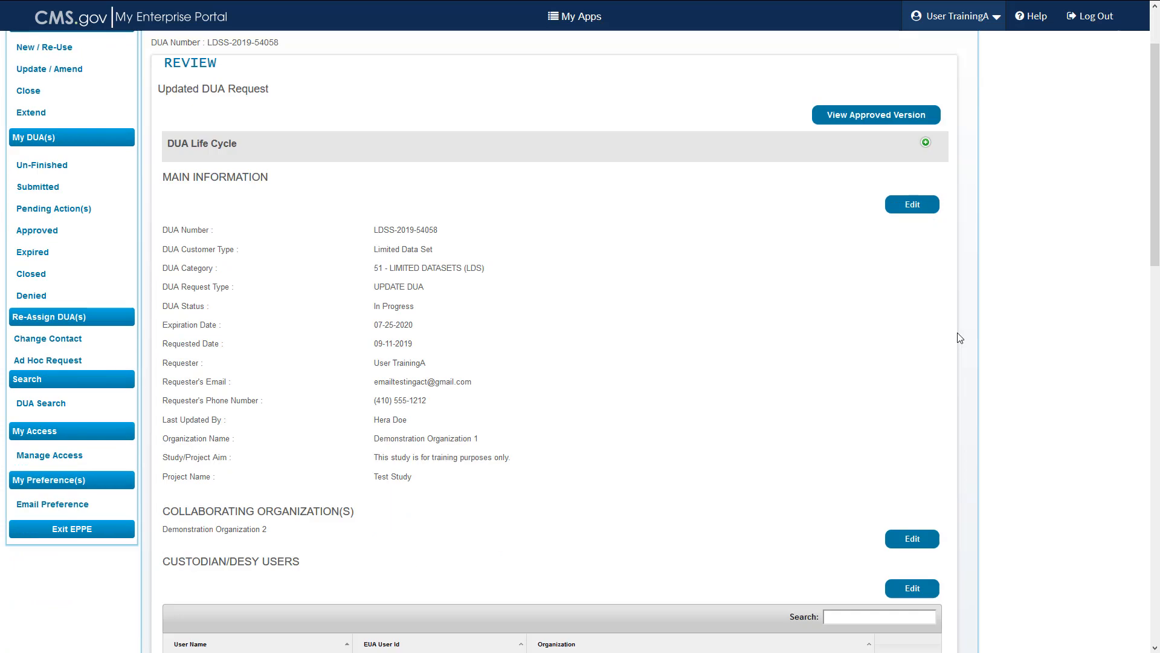
scroll(961, 338, down, 6)
scroll(960, 338, down, 3)
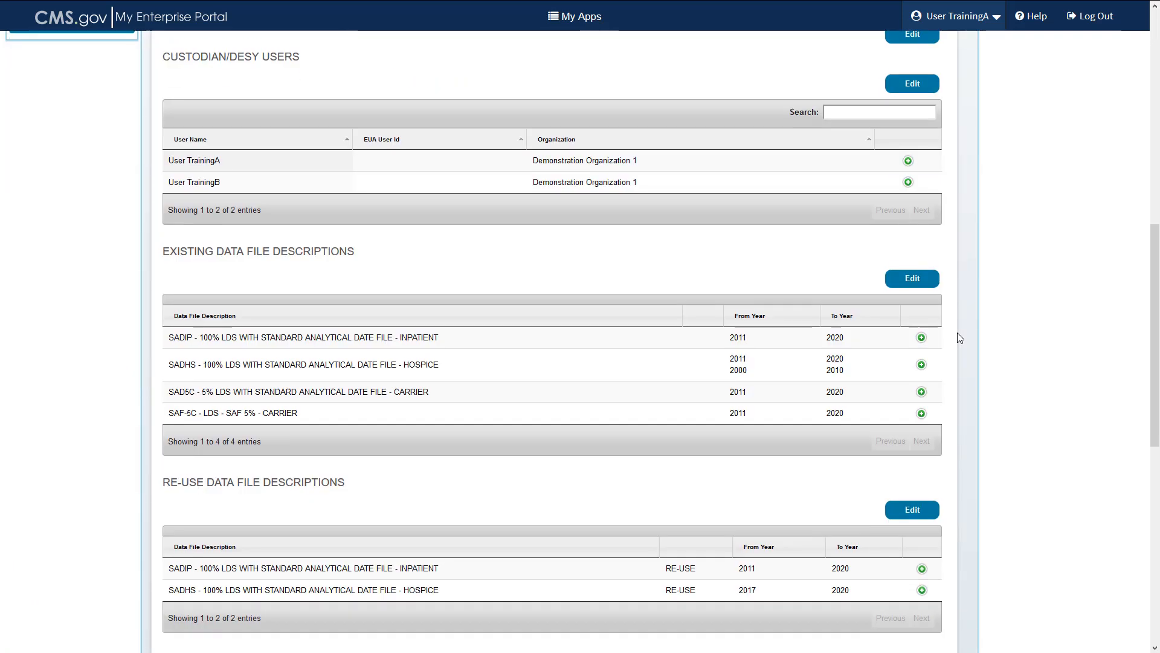
click(913, 84)
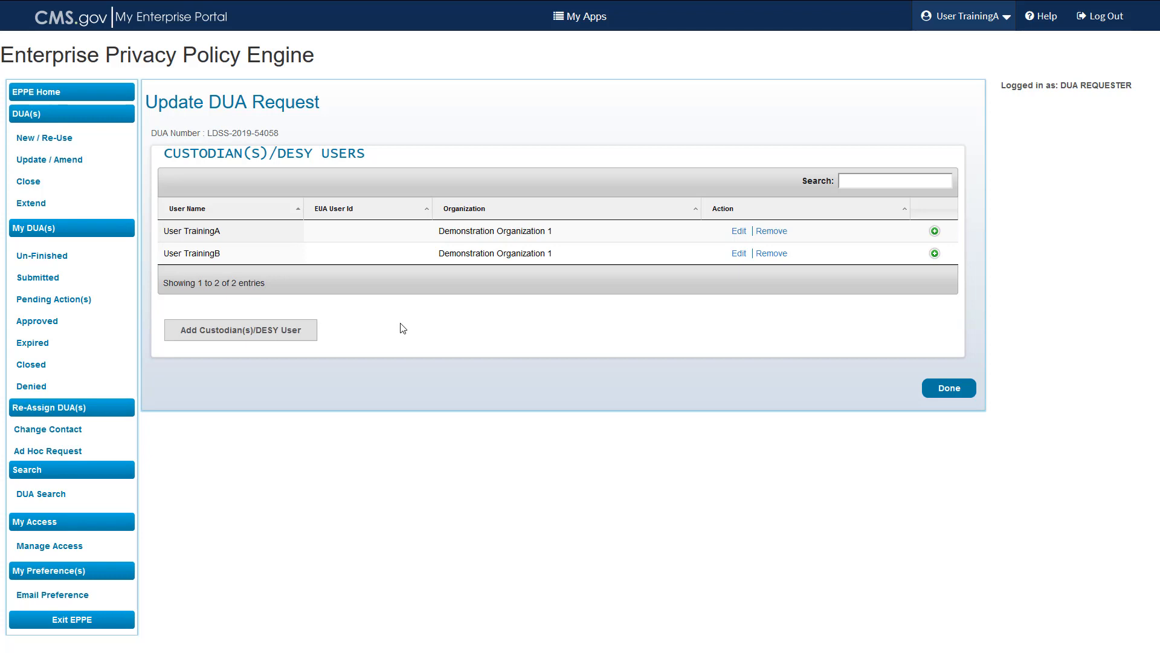
click(252, 334)
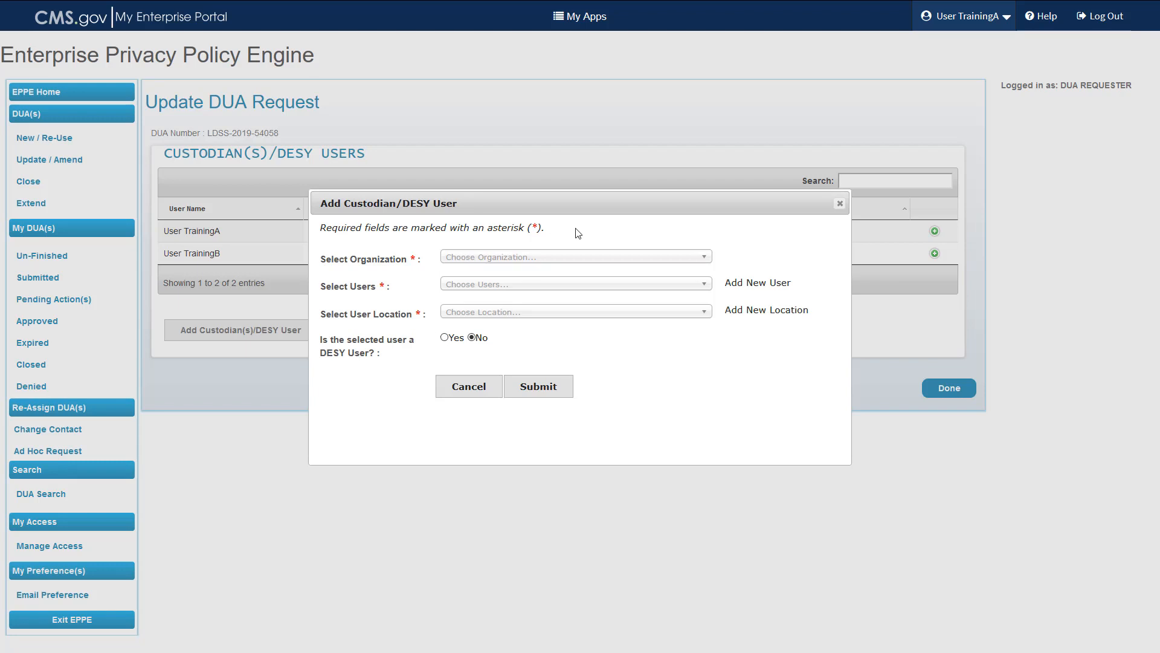
Add the available user from Demonstration Organization 2 as a custodian with the existing user location, marked as not a DESY user
click(527, 262)
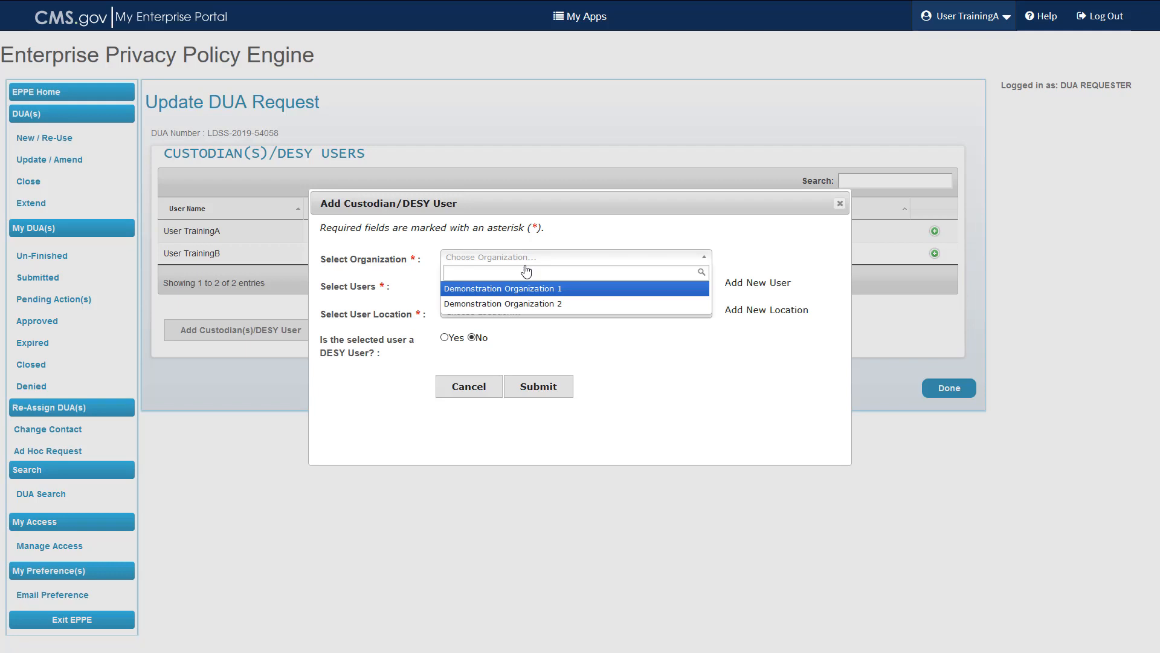
click(525, 304)
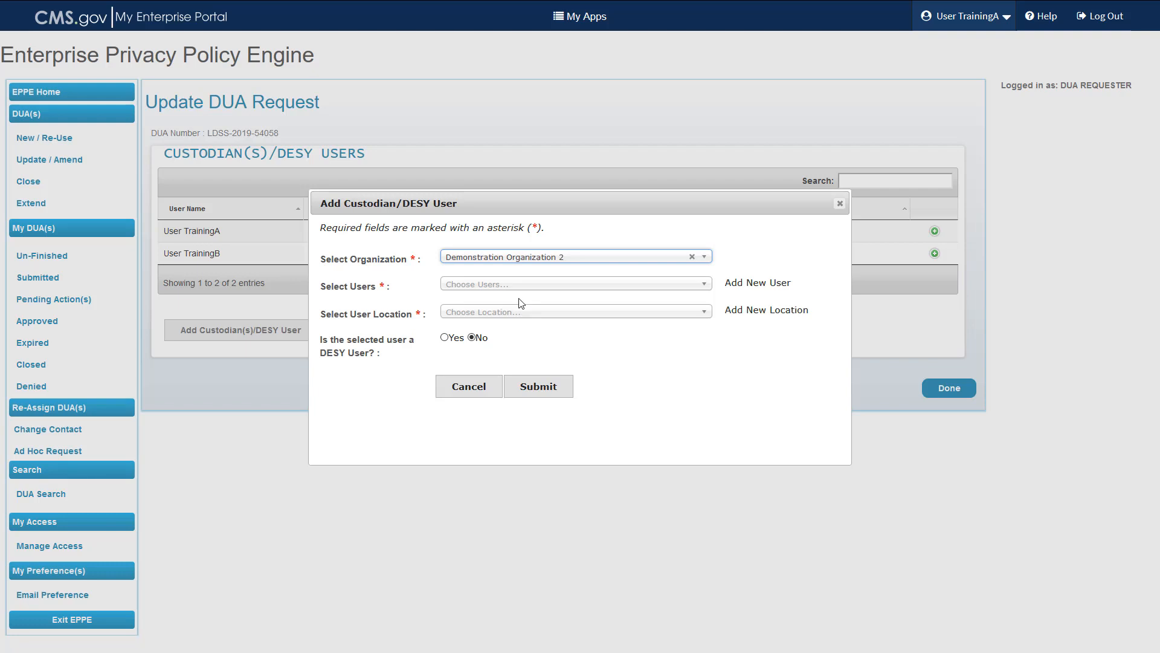
click(503, 287)
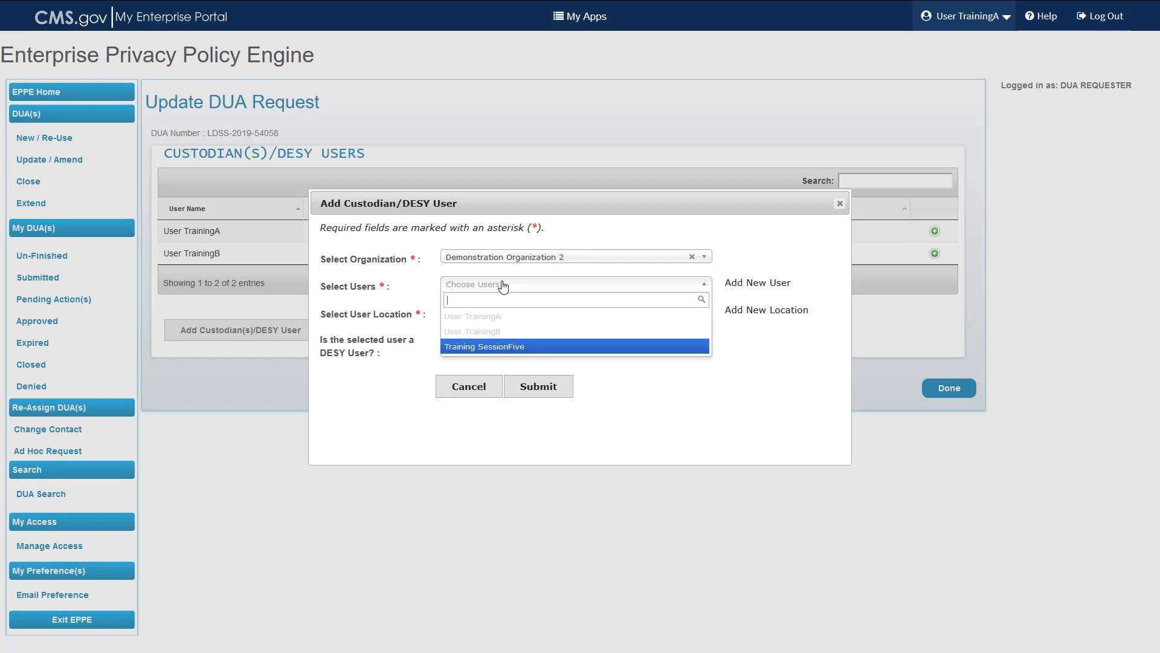
click(501, 349)
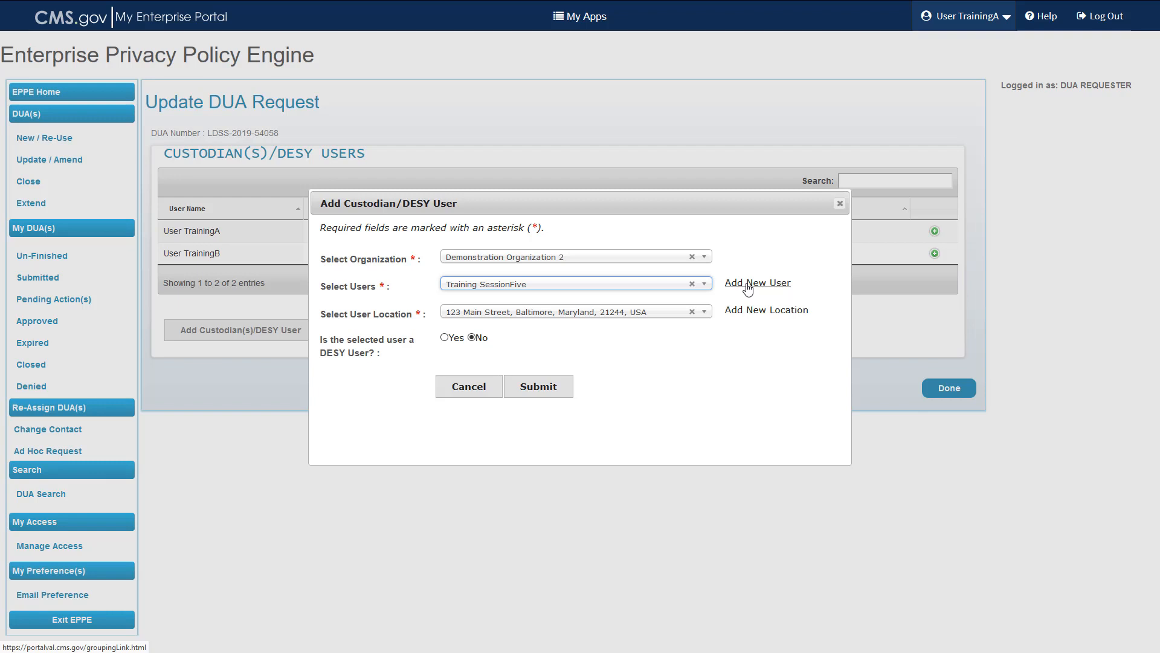
click(538, 314)
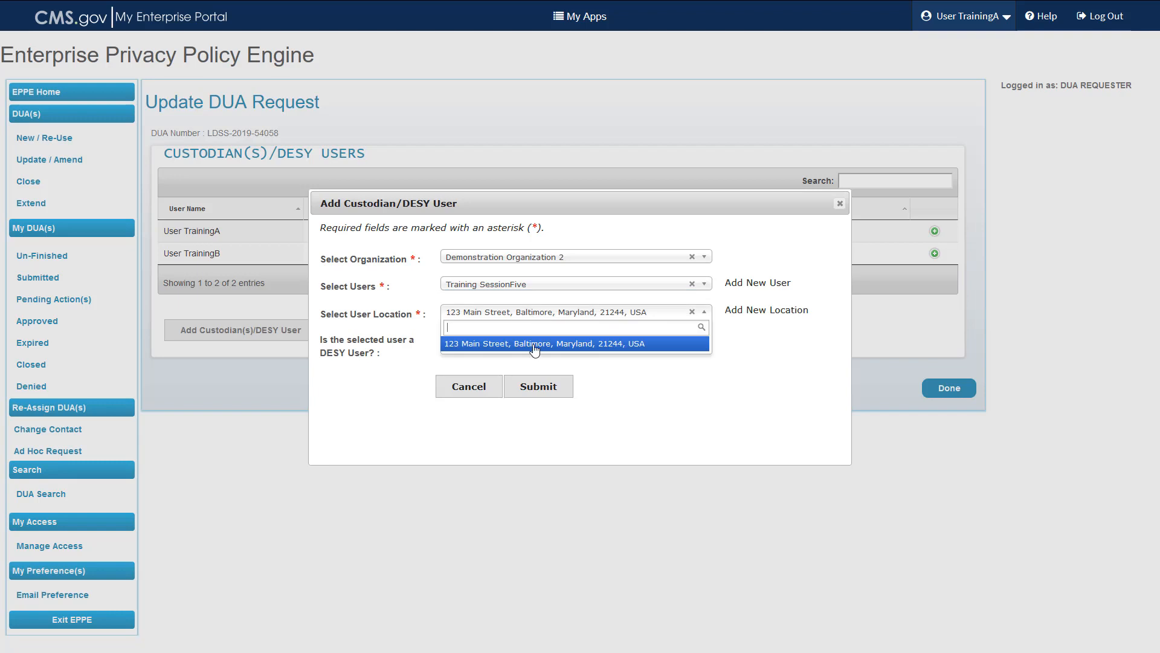
click(534, 344)
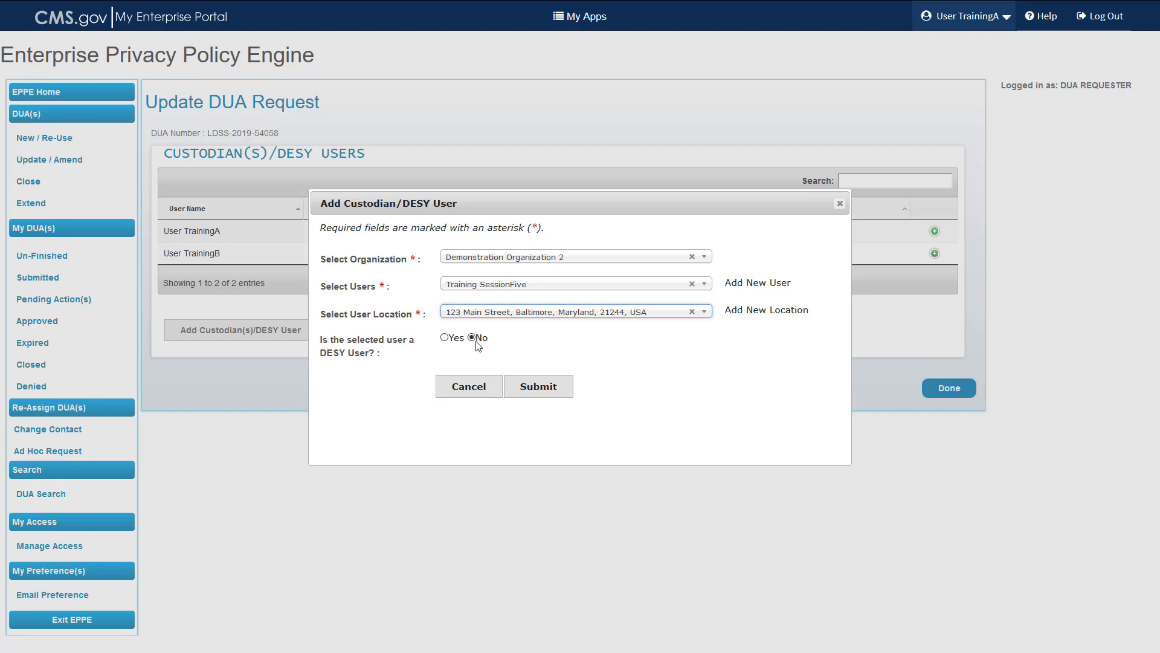
click(446, 338)
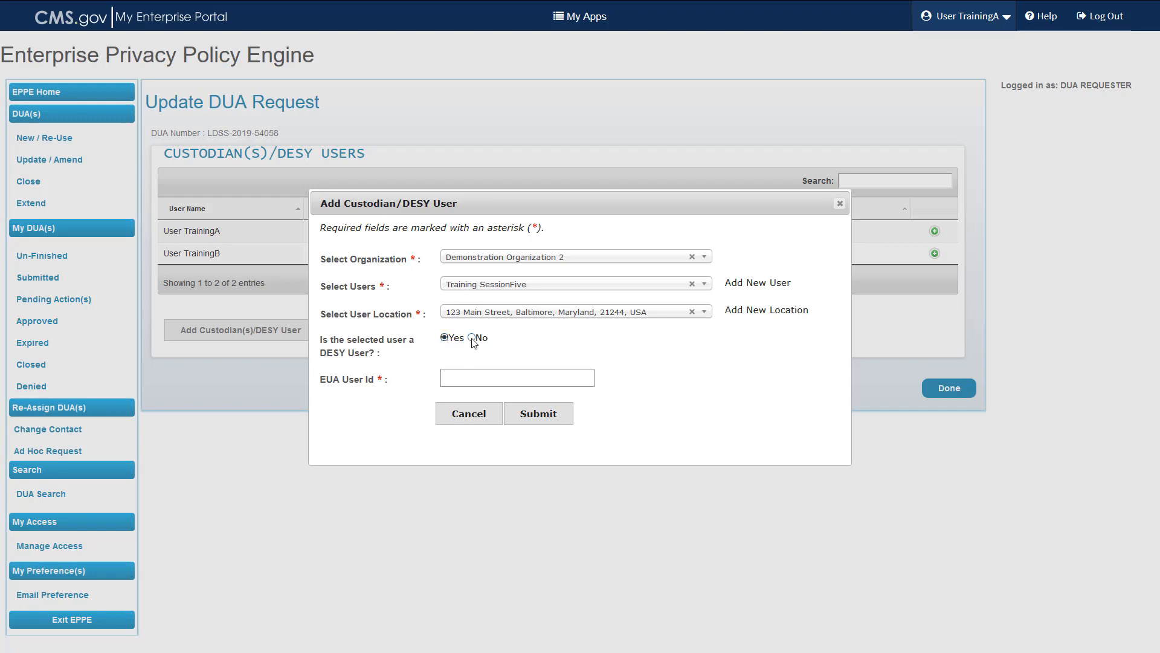
click(472, 338)
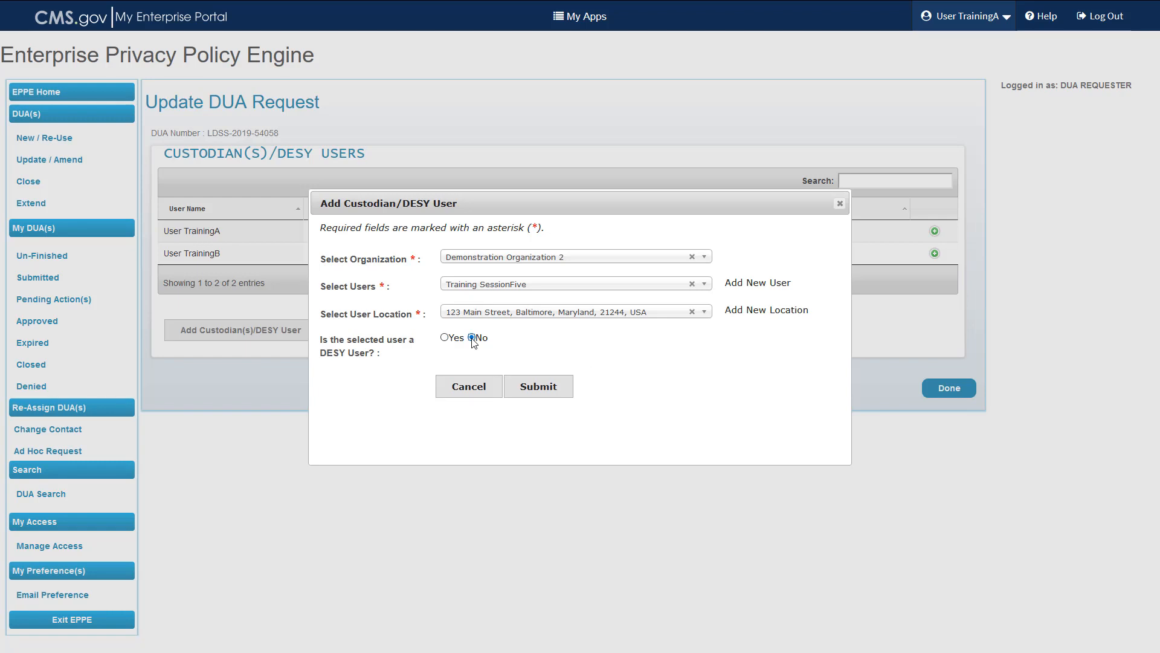
click(532, 390)
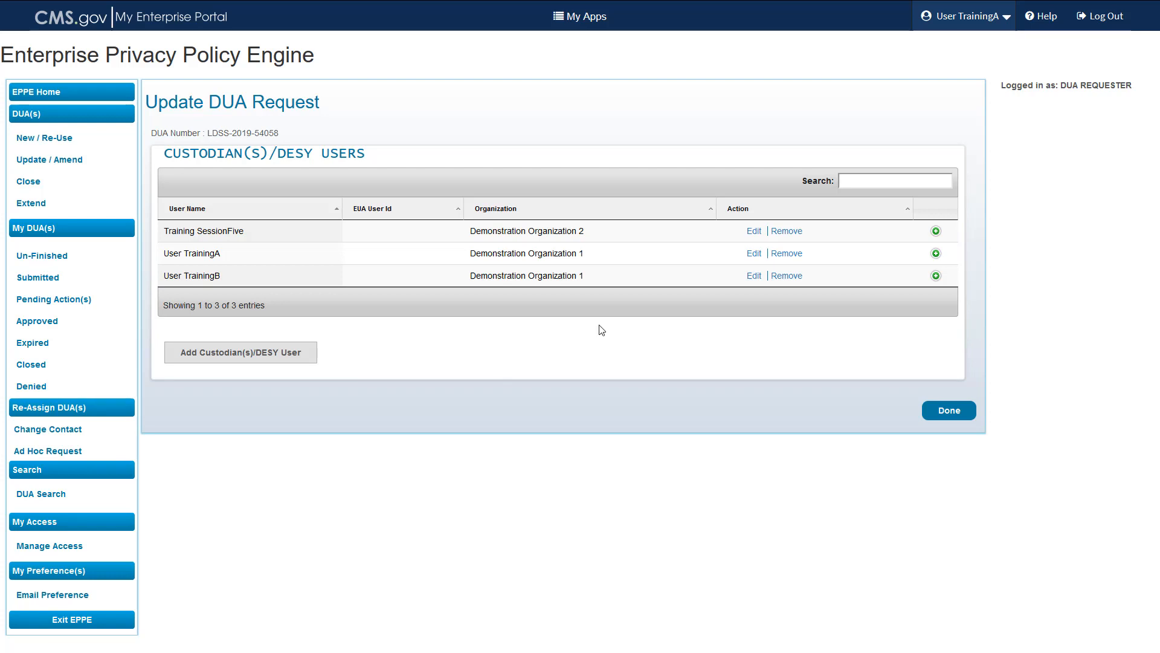
Start editing the second custodian from Demonstration Organization 1 and decline to overwrite their information
click(755, 277)
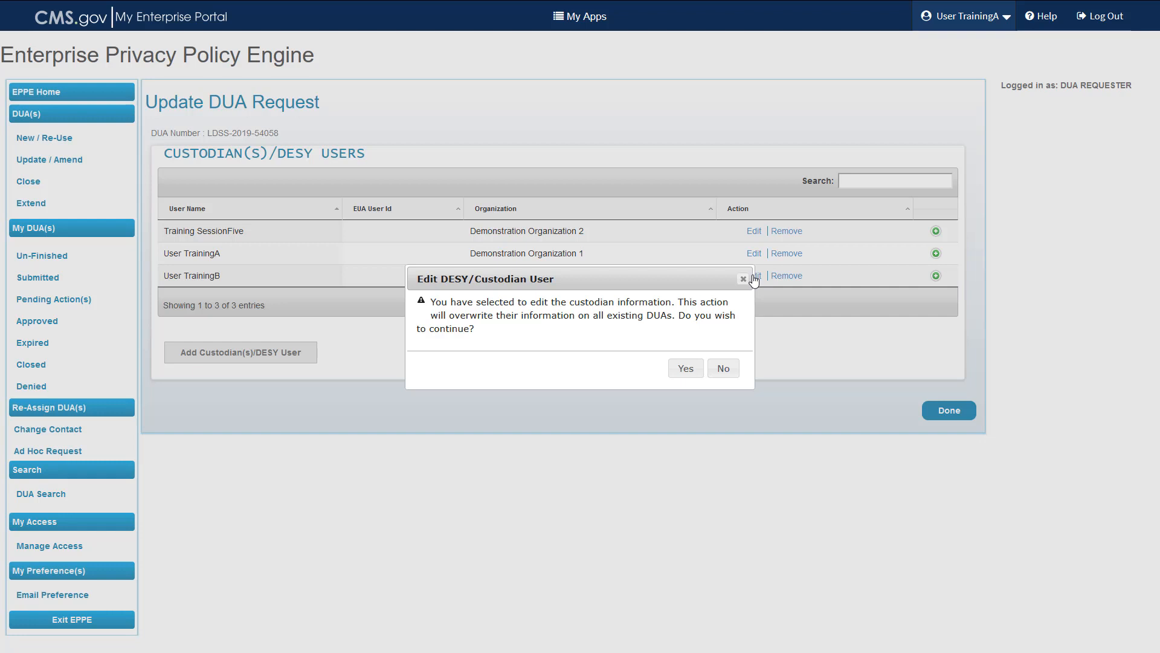
click(724, 374)
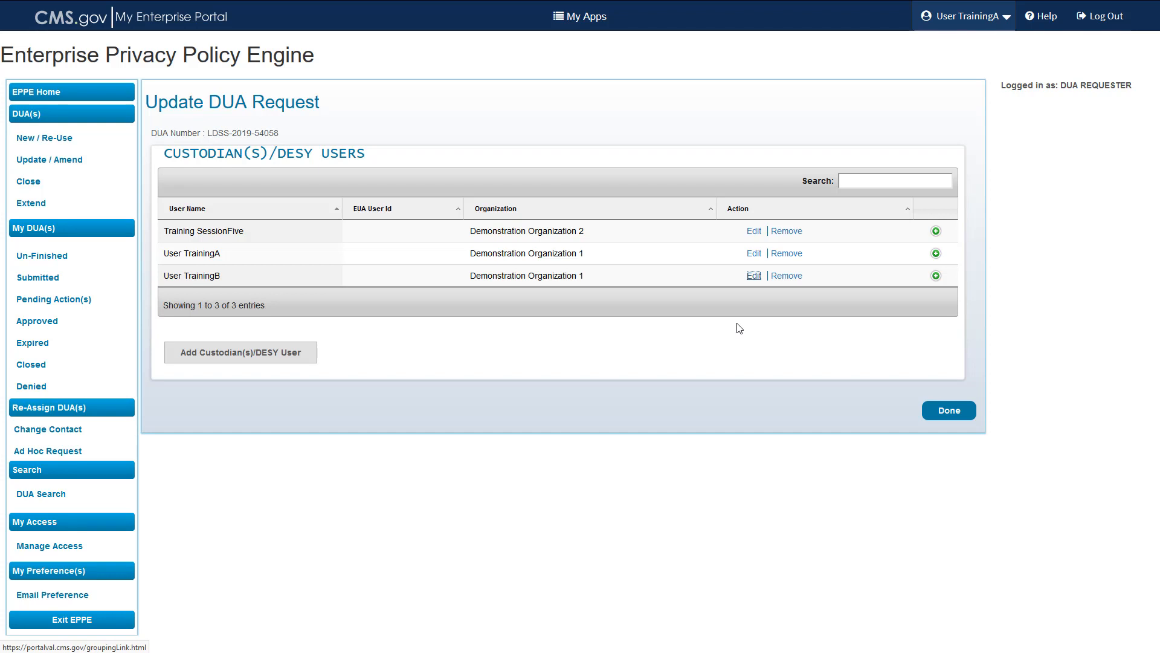
Remove the second custodian from Demonstration Organization 1 and finish editing the custodian list
click(787, 276)
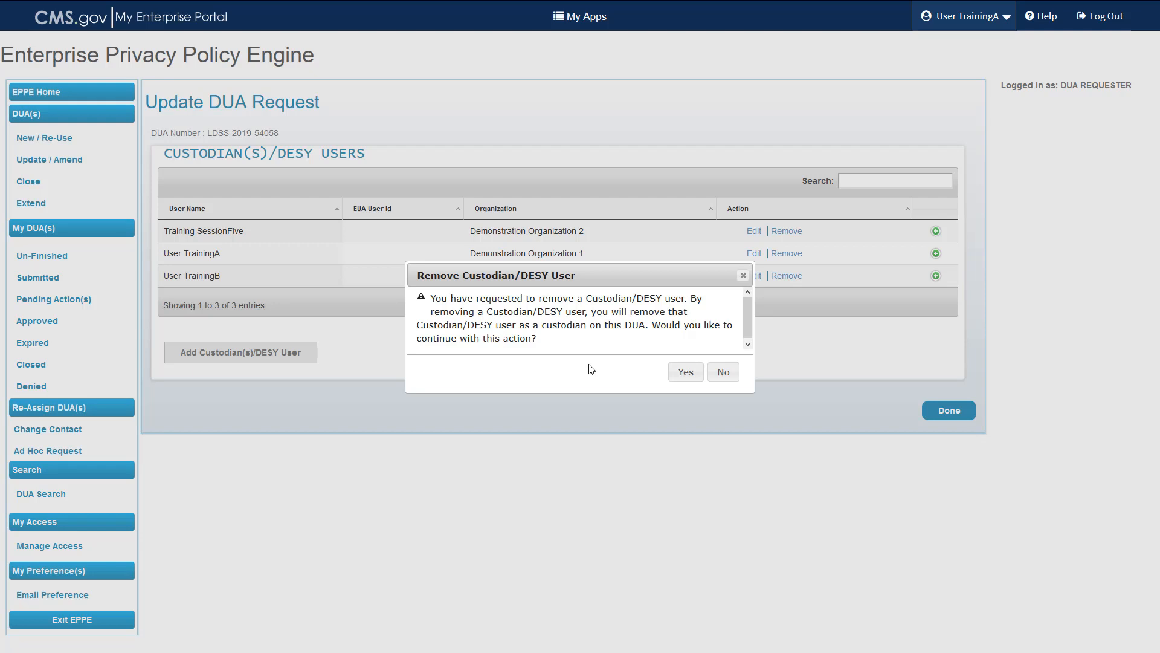
click(686, 373)
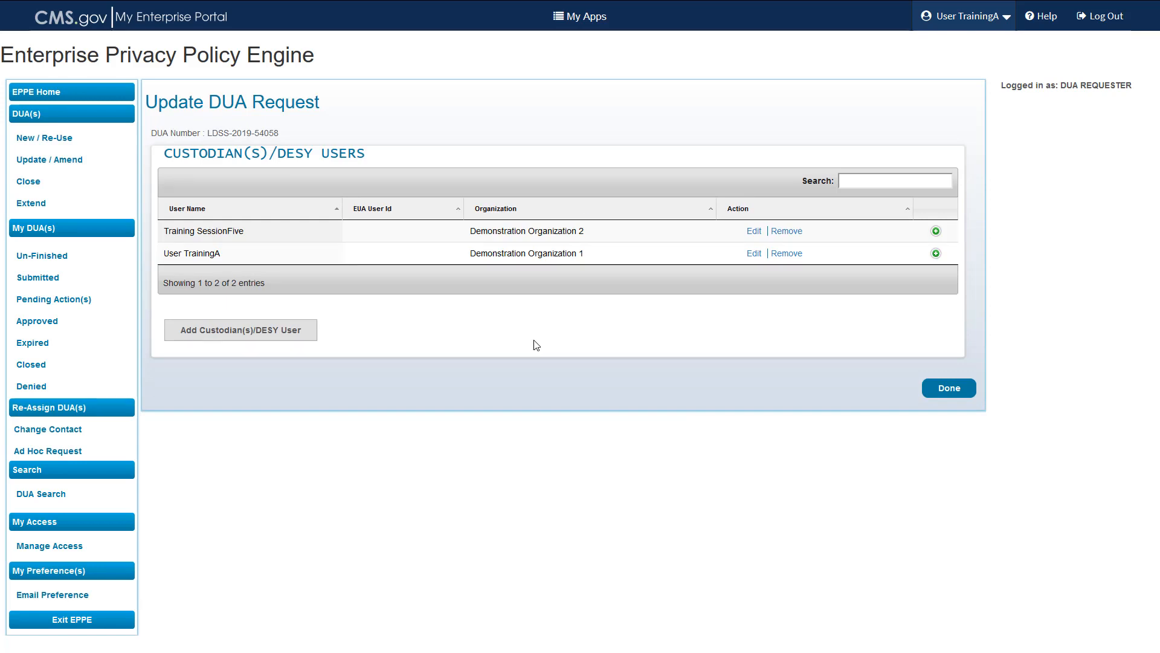
click(948, 393)
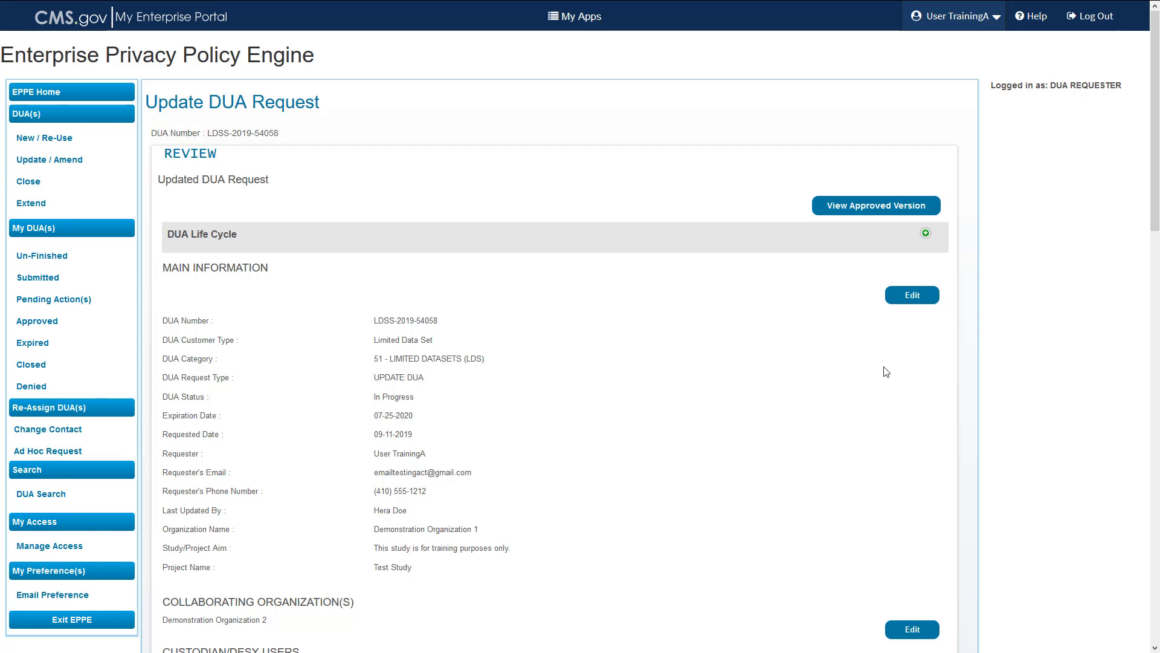
Save the update with the comment "Added a new Custodian, removed an existing Custodian, and uploaded a Signature Addendum for the new Custodian."
scroll(886, 371, down, 4)
scroll(886, 371, down, 5)
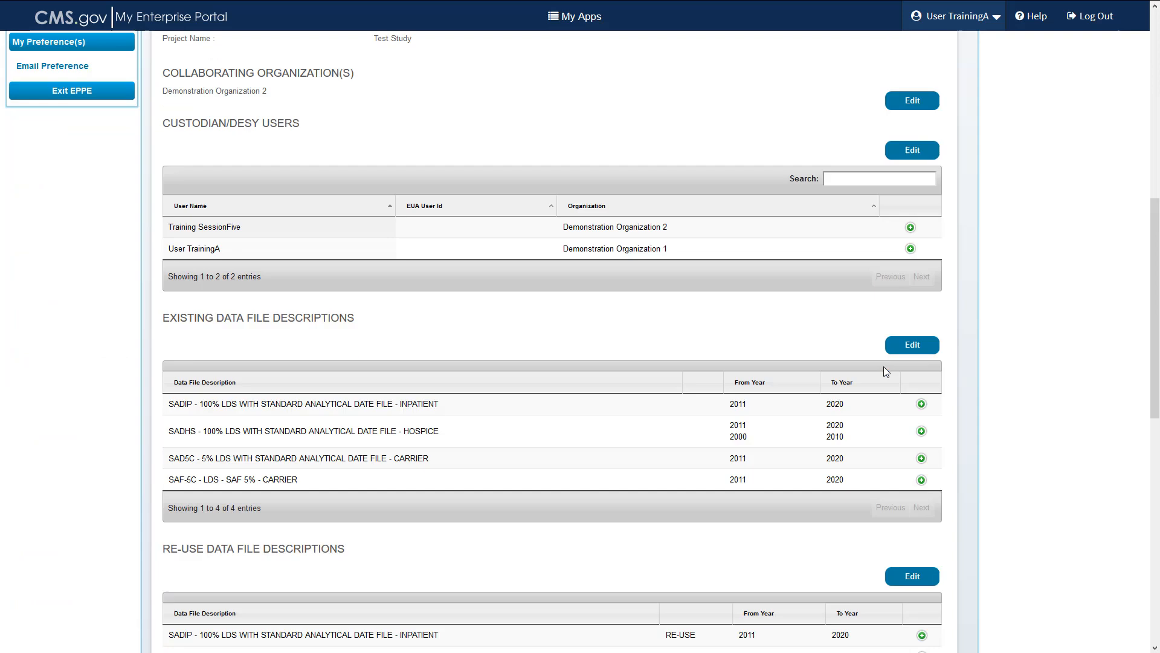
scroll(883, 366, down, 4)
scroll(883, 366, down, 6)
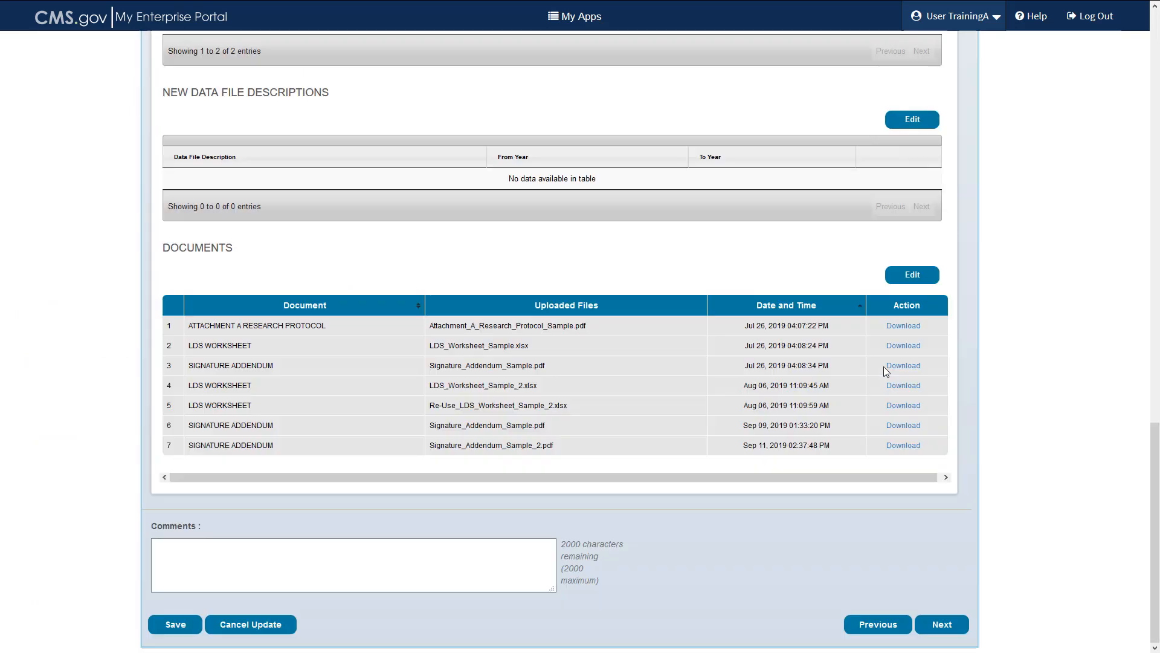
click(191, 560)
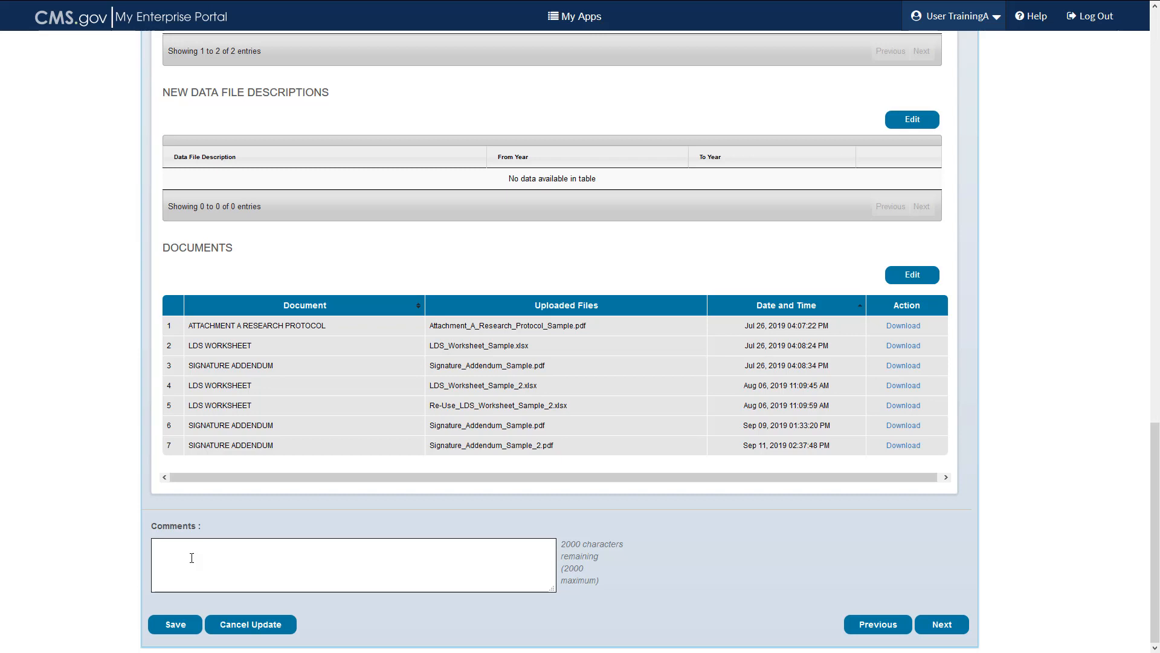
click(192, 558)
text(Added a new Custodian, removed an existing Custodian, and uploaded a Signature Addendum for the new Custodian.)
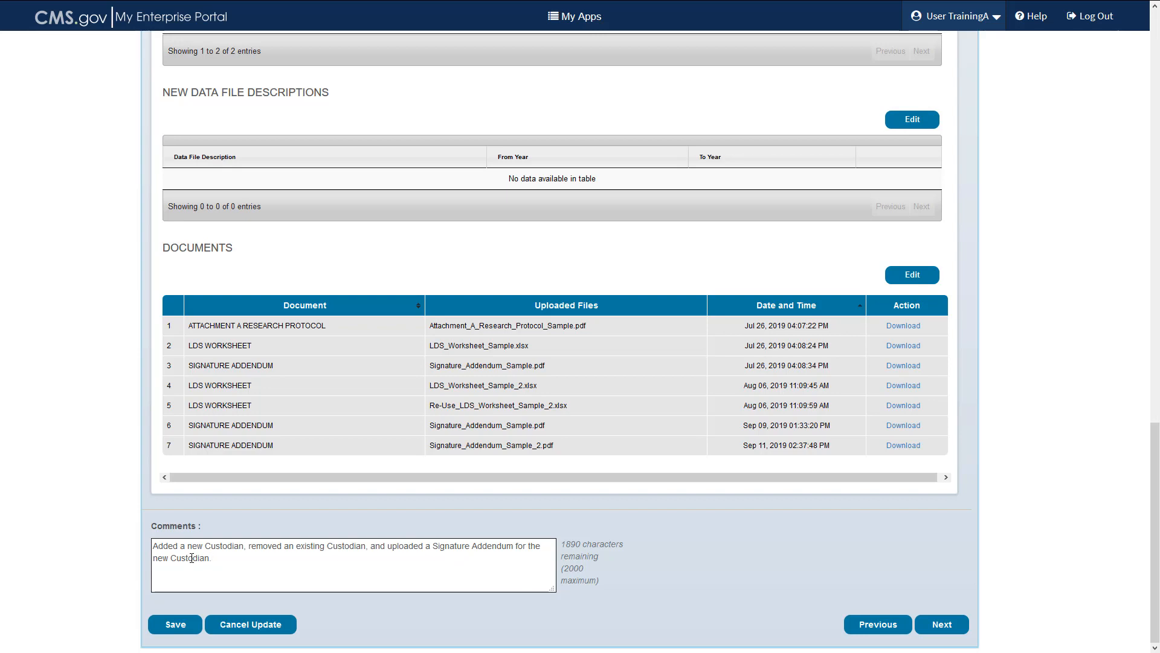
click(175, 624)
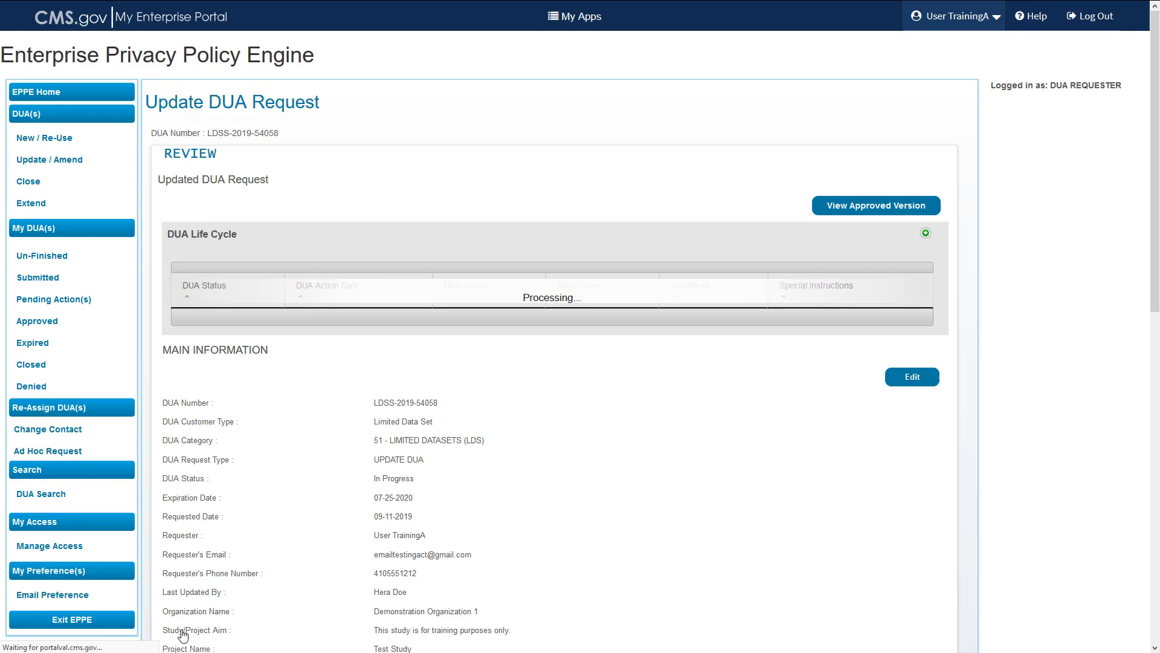
Review the updated DUA request, request its cancellation to read the full warning, and close the warning without proceeding
scroll(258, 571, down, 10)
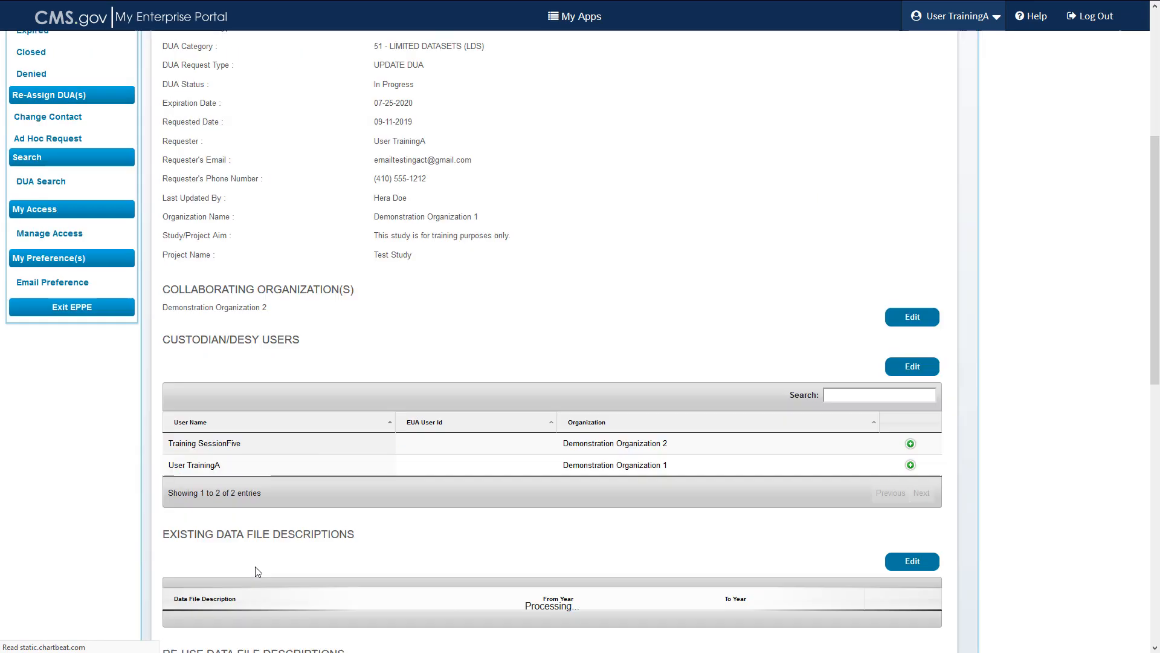
scroll(258, 571, down, 8)
scroll(258, 571, down, 2)
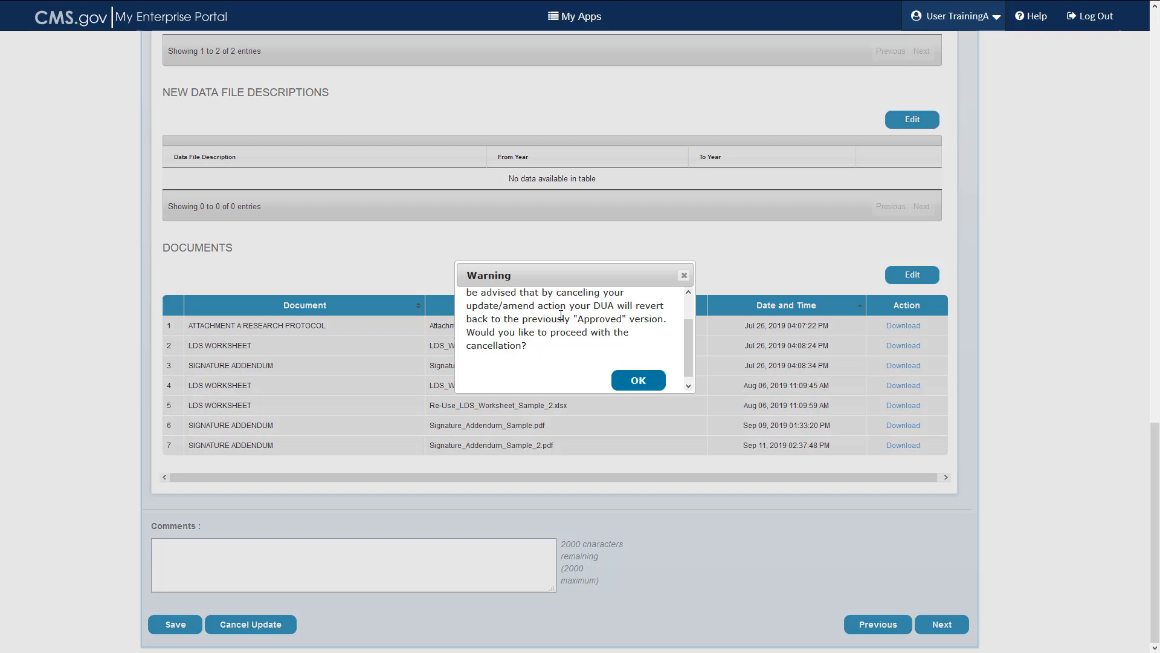
scroll(561, 315, up, 2)
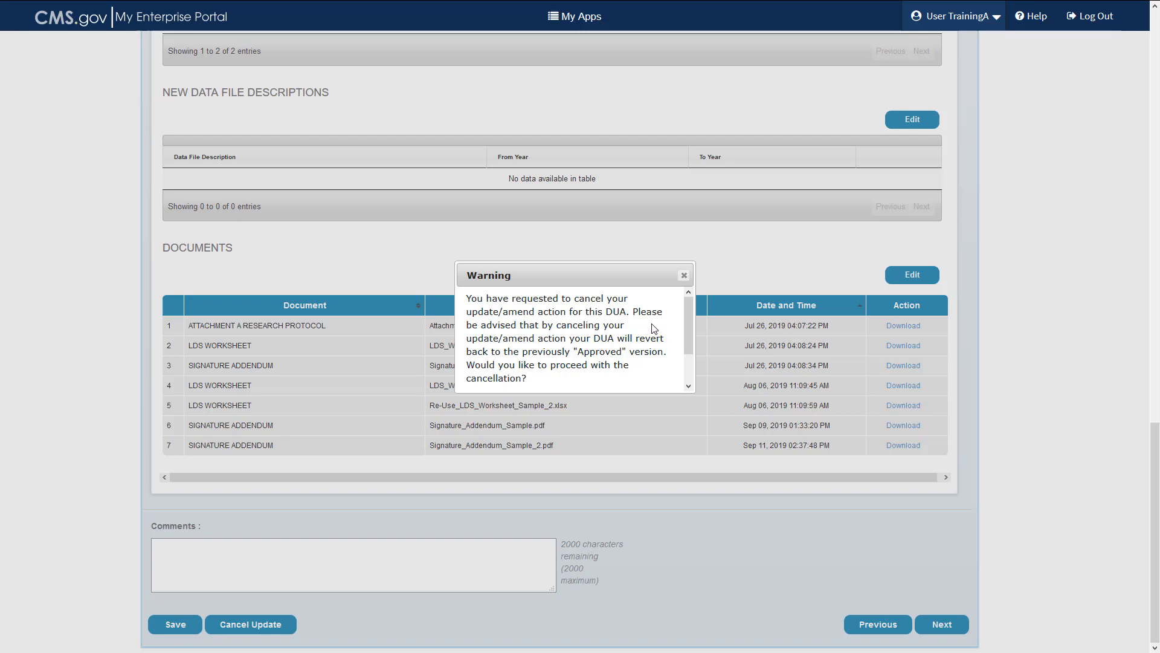
scroll(652, 327, up, 2)
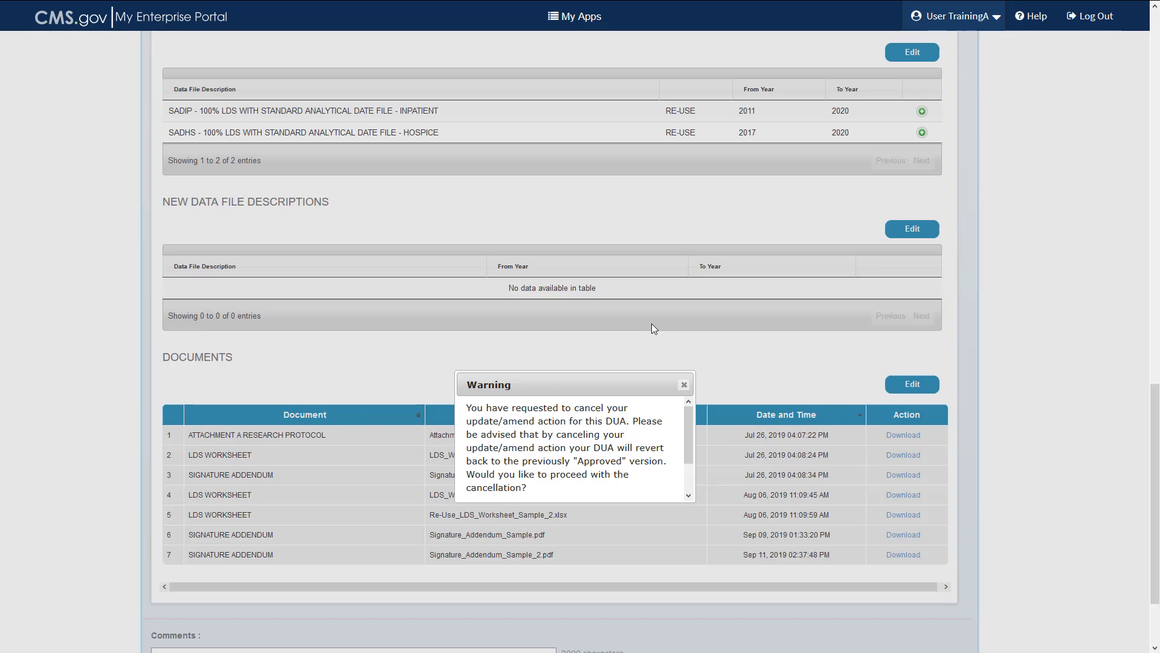
scroll(619, 439, down, 1)
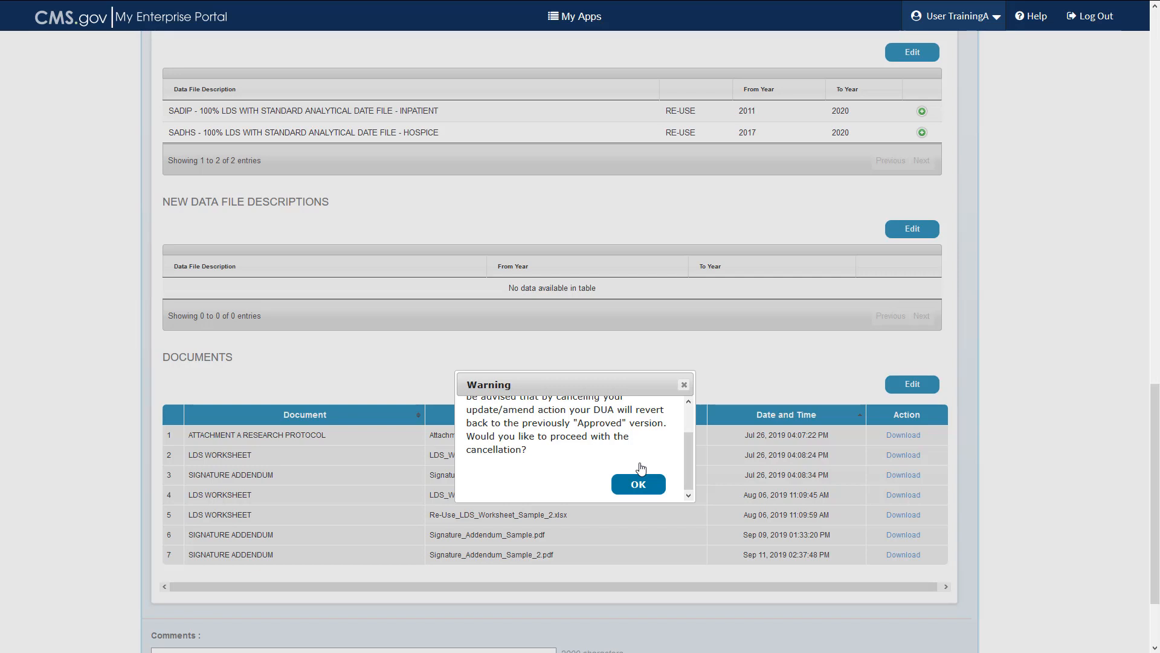
click(684, 387)
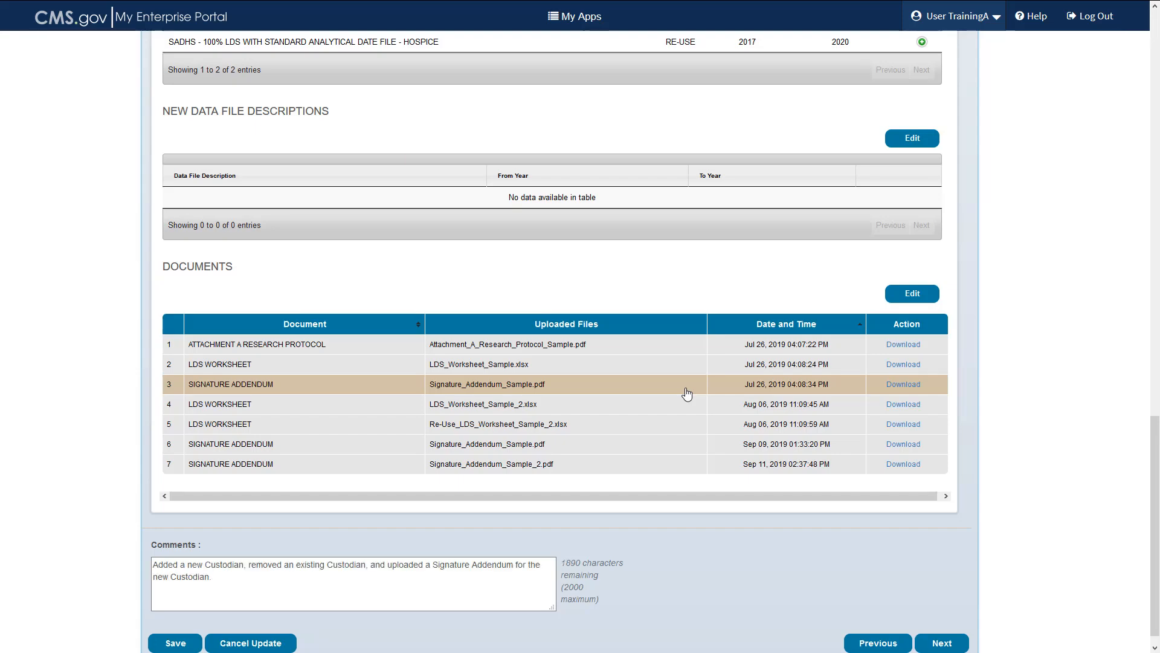
Continue from the review to the terms and conditions, agree to them, and submit the DUA update request
scroll(847, 589, down, 1)
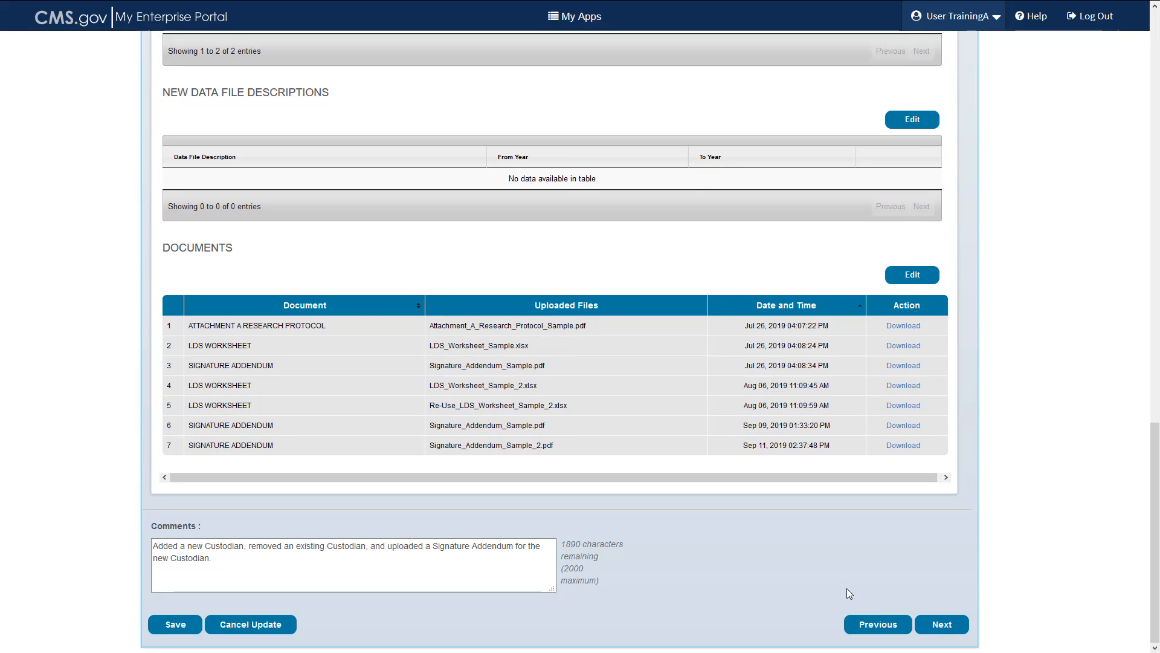
click(946, 626)
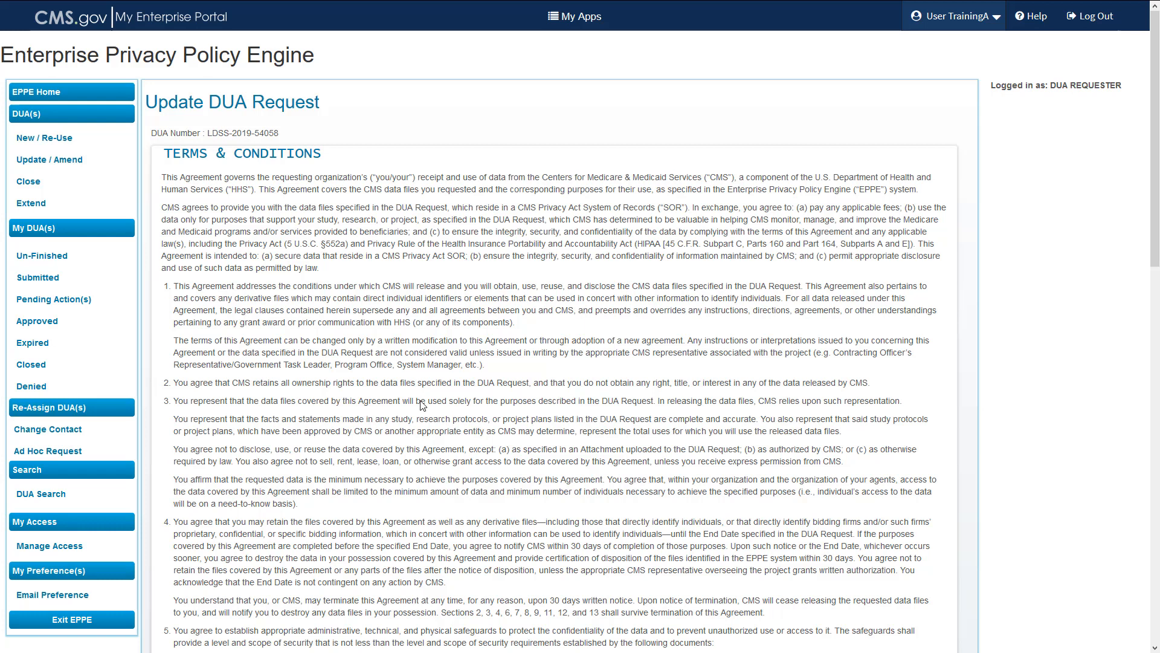
scroll(422, 405, down, 1)
scroll(422, 401, down, 3)
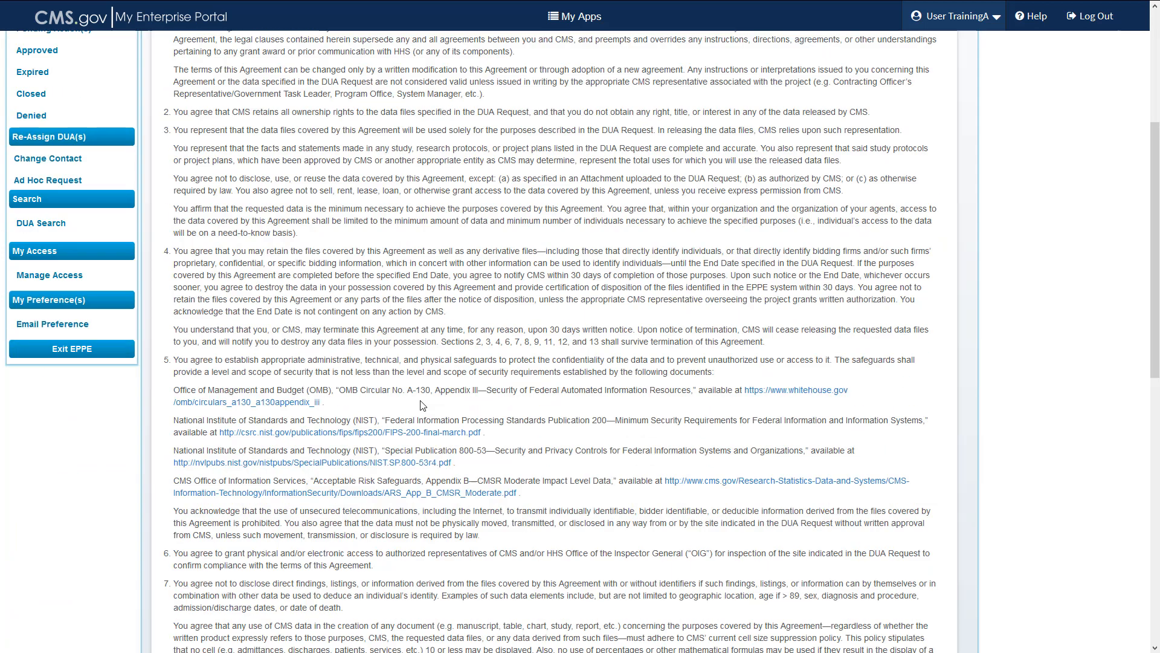
scroll(422, 405, down, 3)
scroll(422, 405, down, 3)
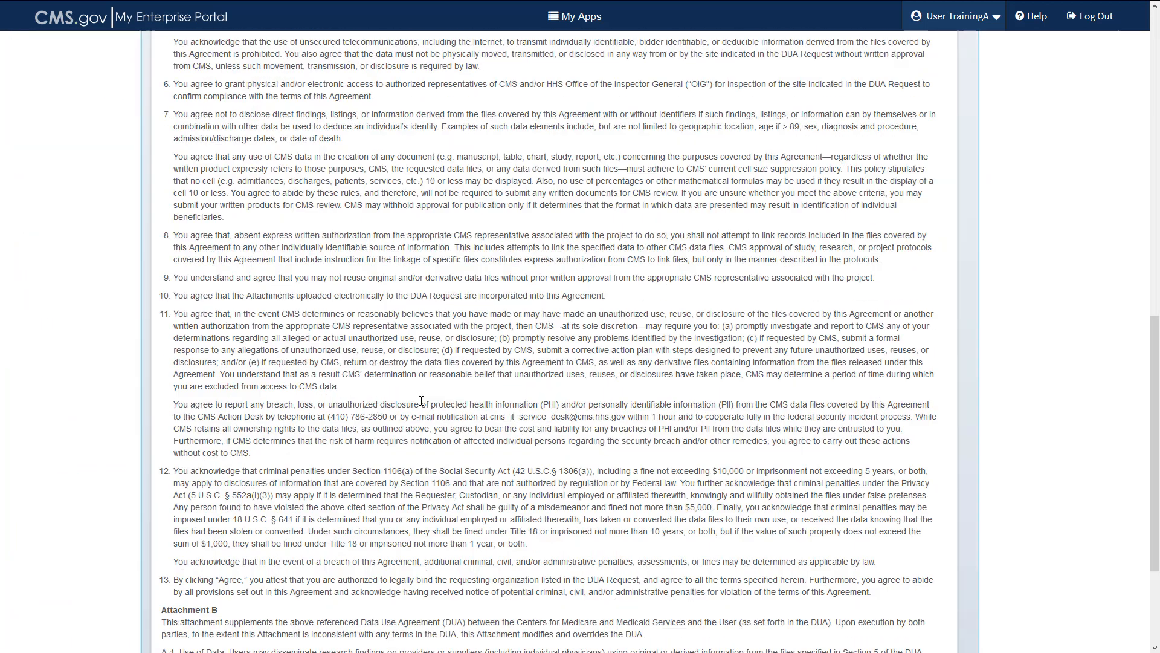
scroll(421, 401, down, 3)
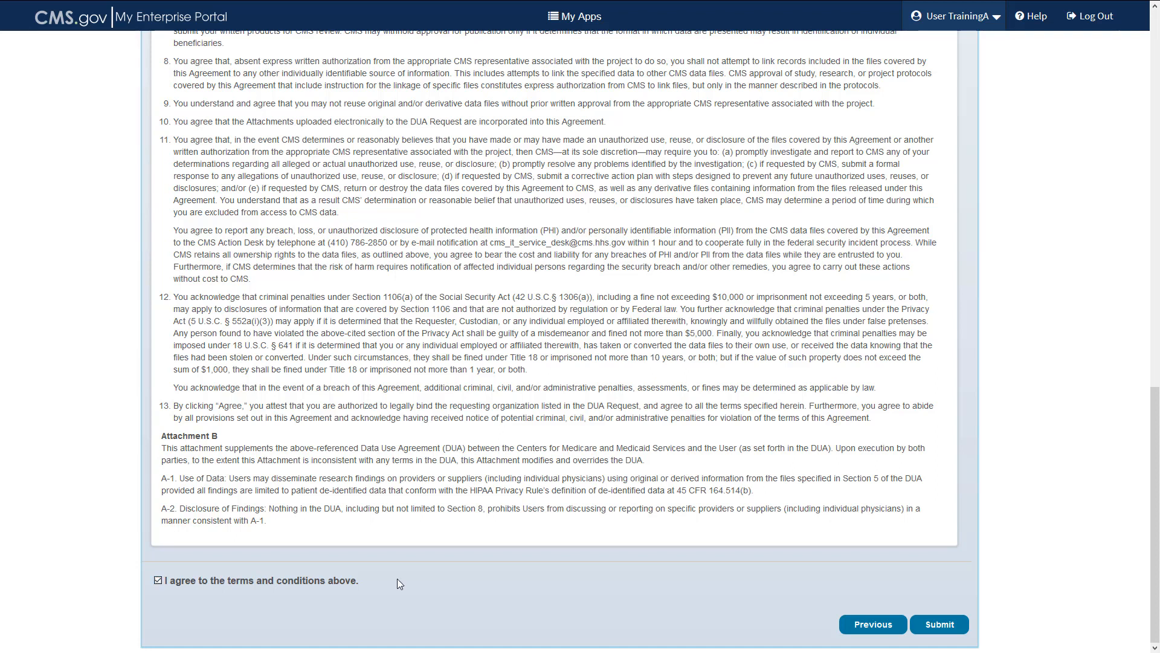
click(941, 625)
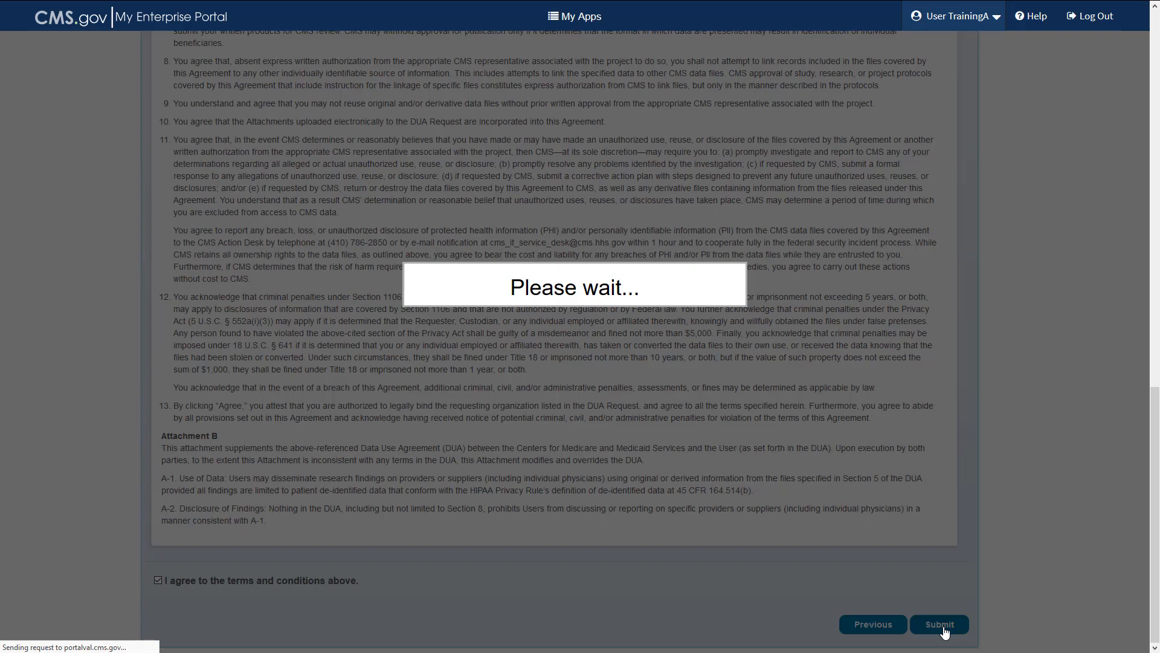